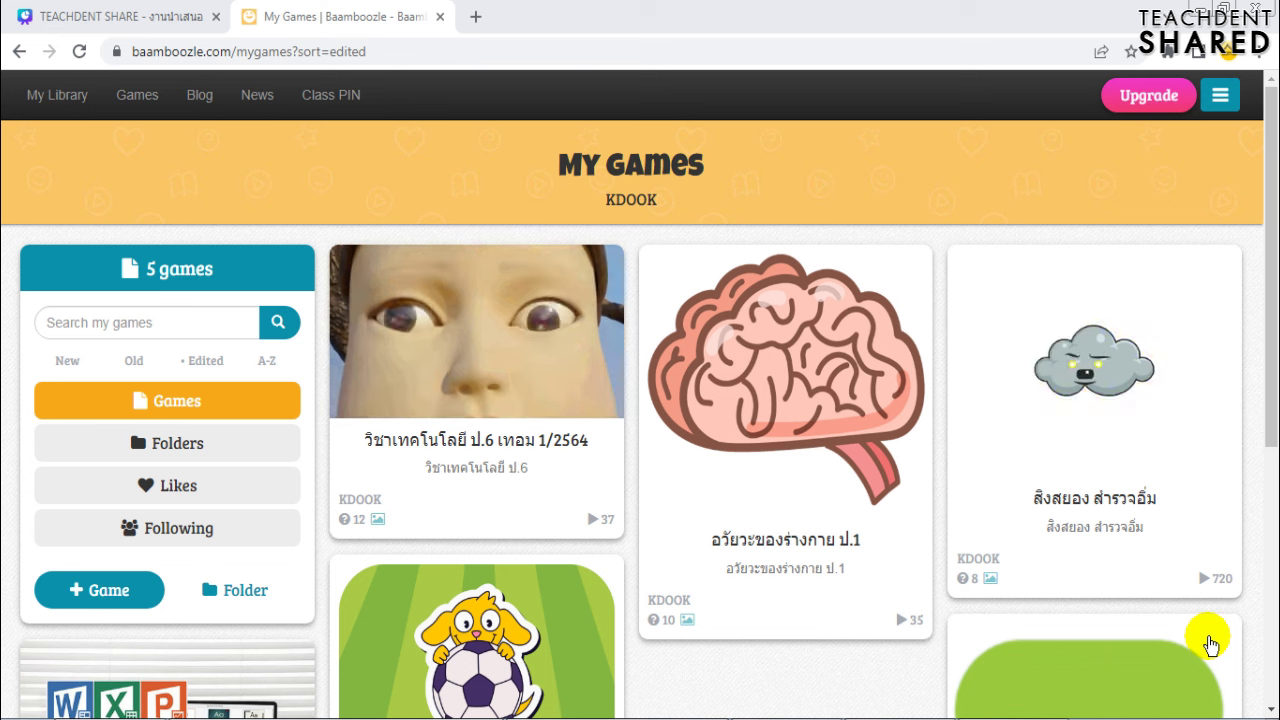
Open the game อวัยวะของร่างกาย ป.1 for editing and enter 5+5 as a new question
left_click(830, 405)
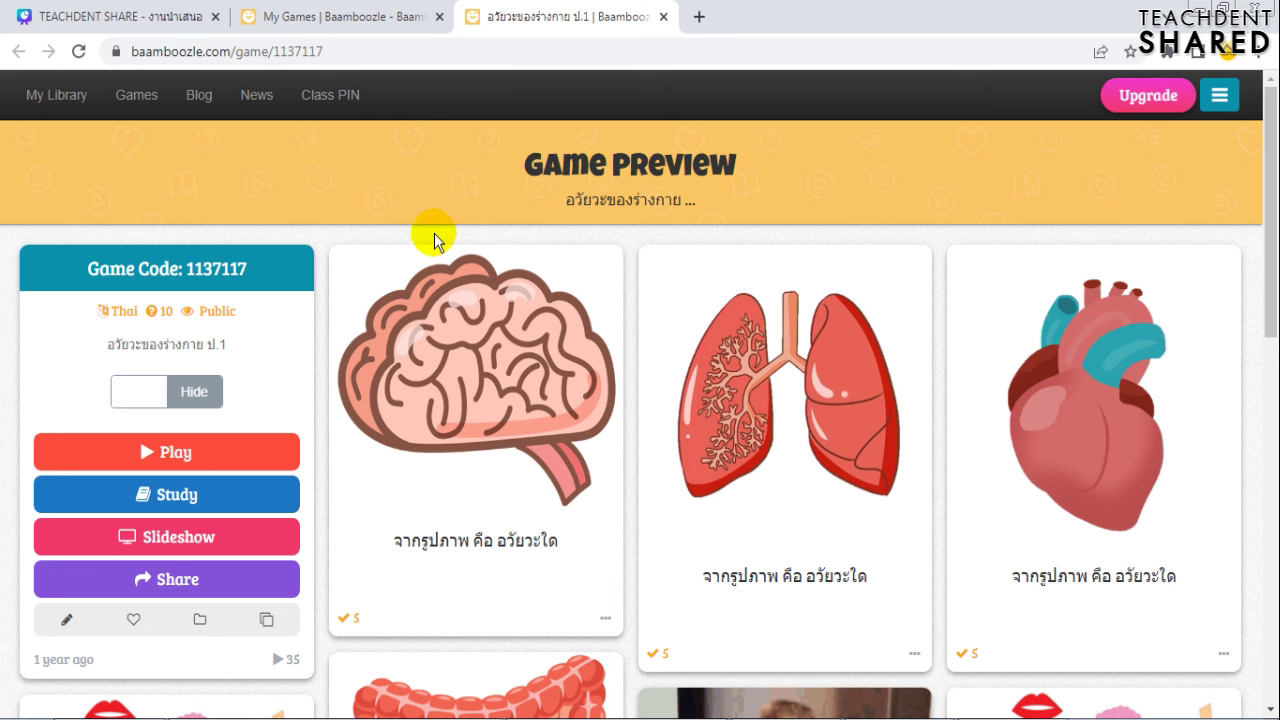
left_click(70, 625)
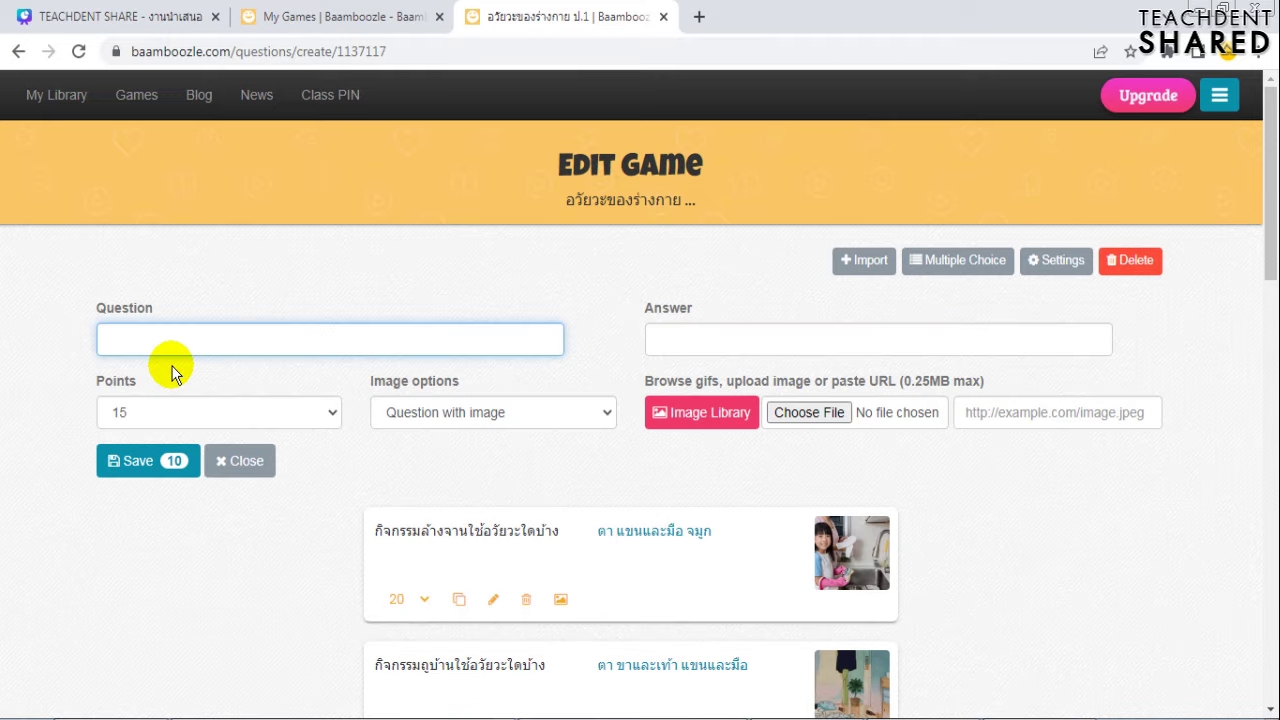
type("5+5")
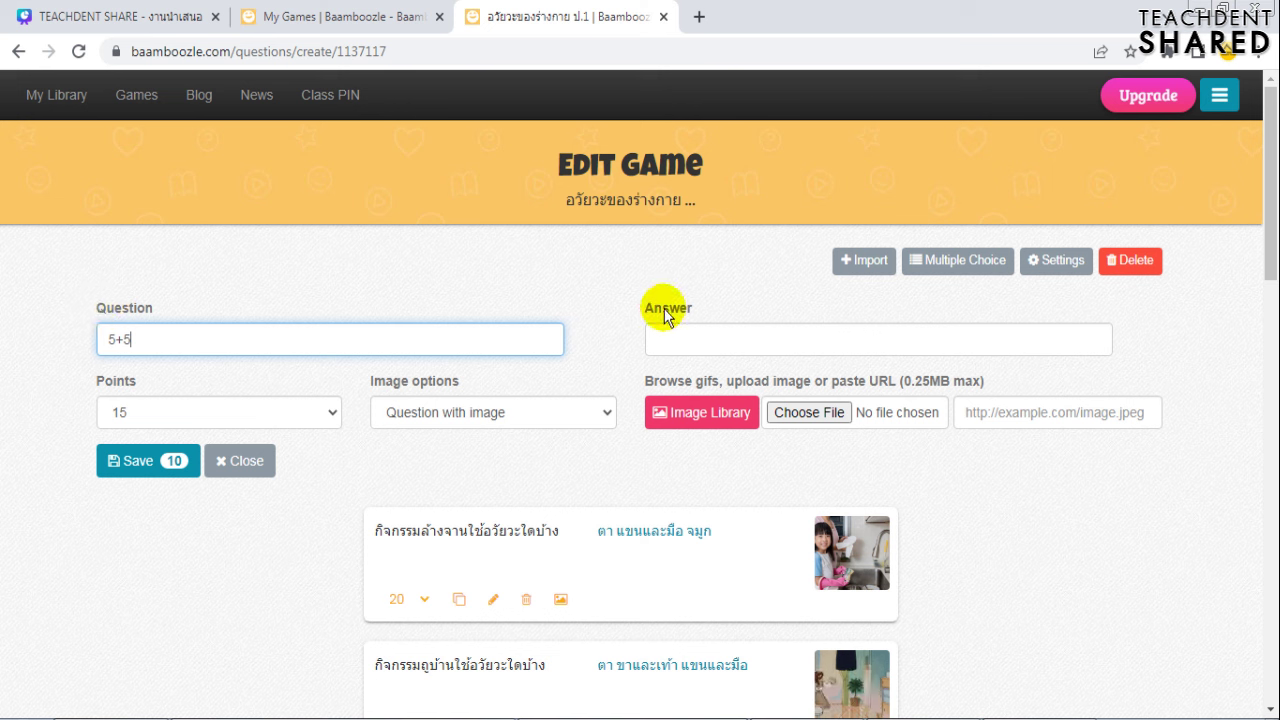
Switch the new question to multiple choice and try 10 as the correct answer, clearing the field again
left_click(685, 340)
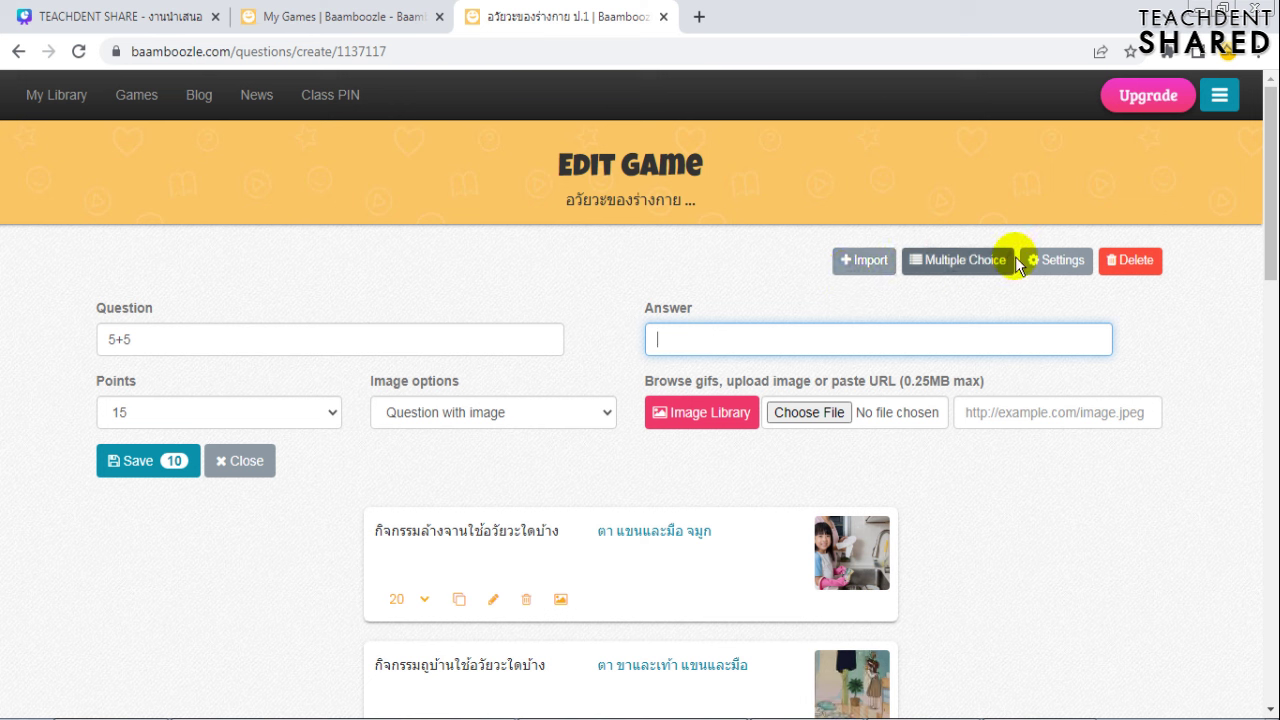
left_click(944, 274)
left_click(716, 338)
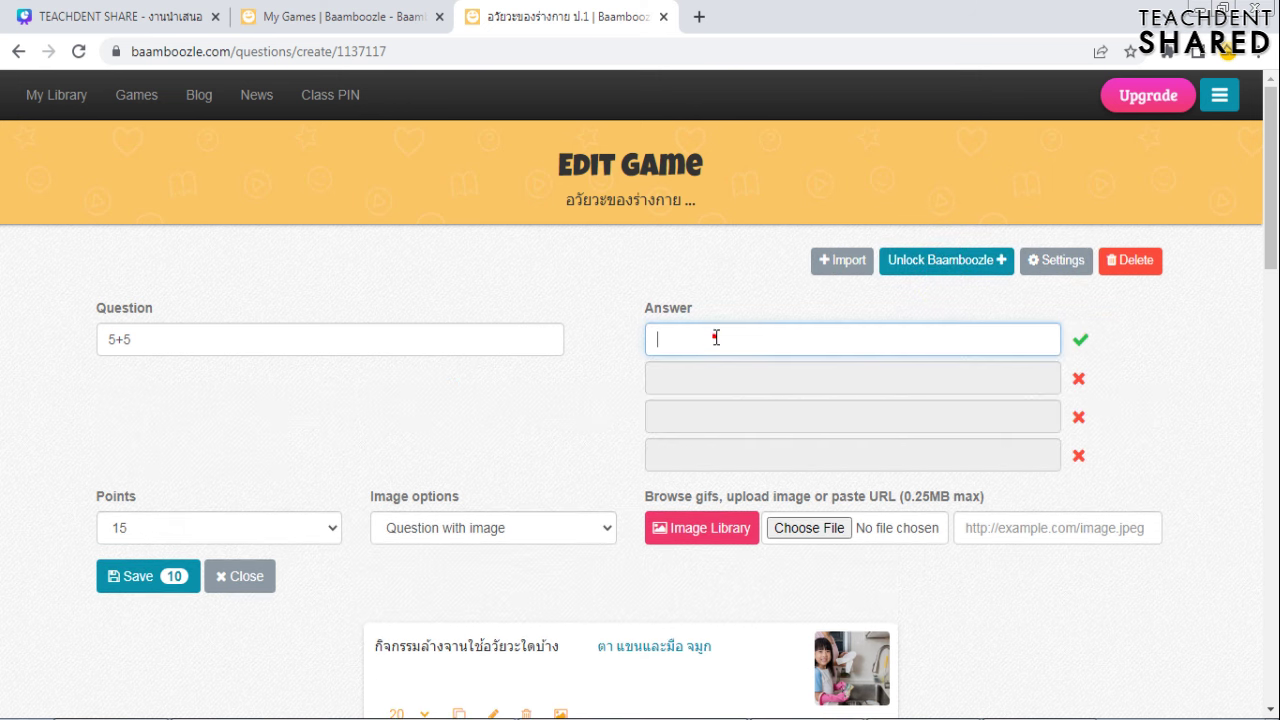
type("10")
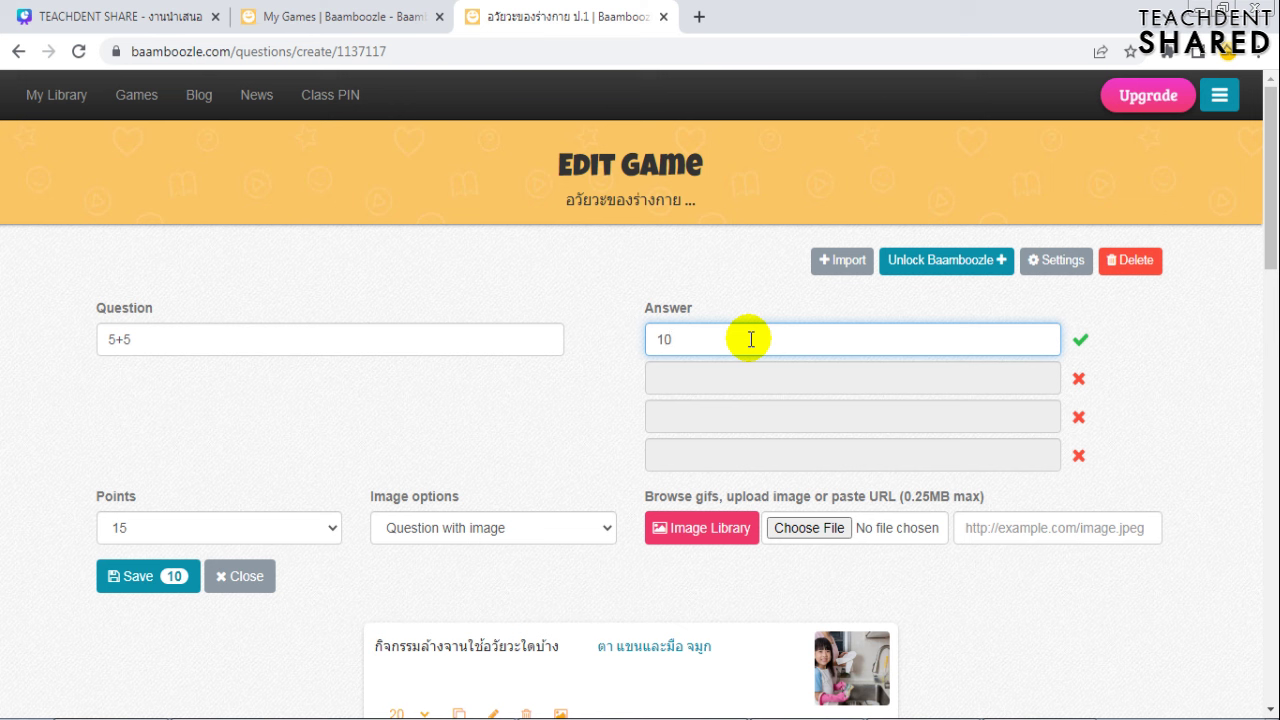
left_click_drag(750, 339, 640, 341)
key("BackSpace")
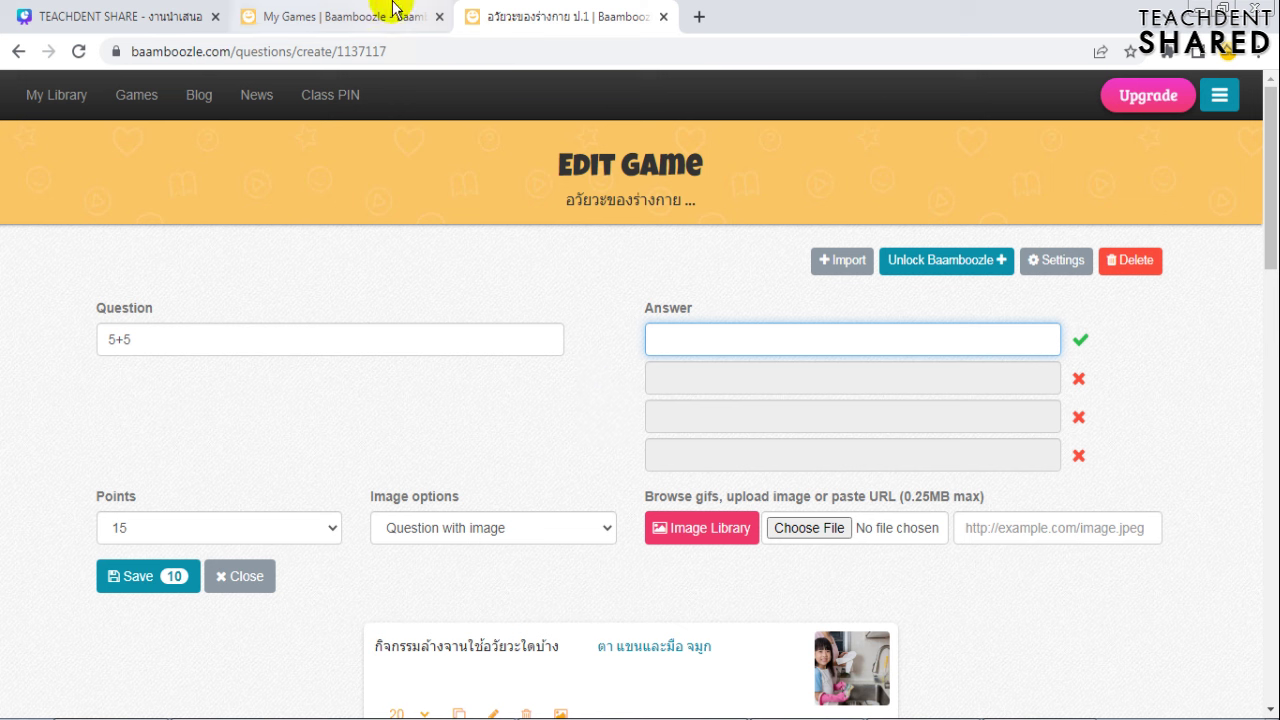
Open the upgrade pricing page from My Games and review the features of Baamboozle+ and the free plan
mouse_move(394, 8)
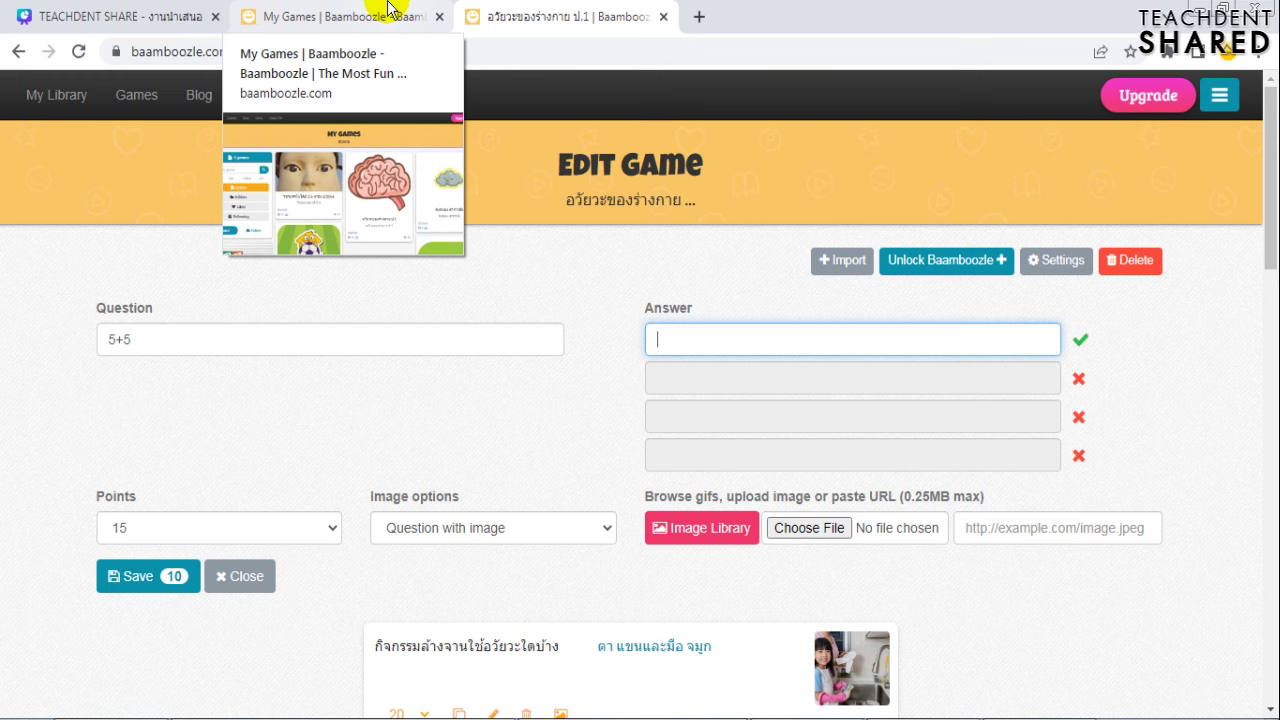
left_click(389, 6)
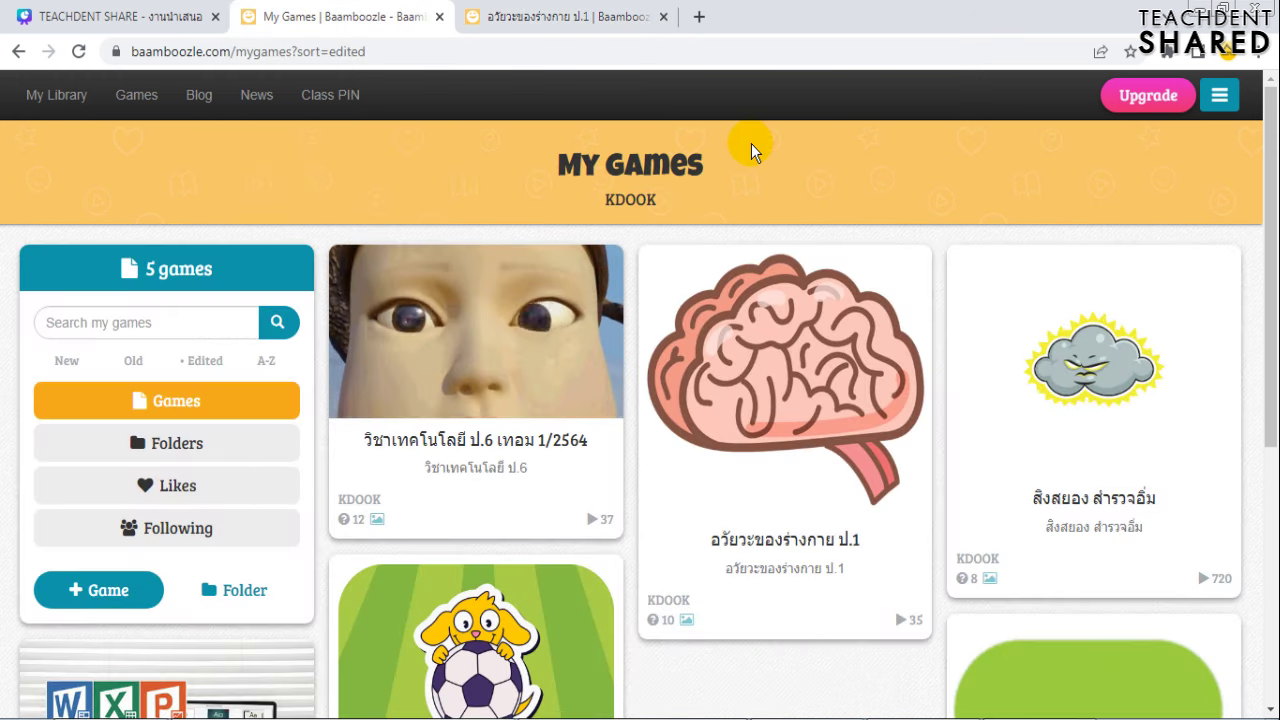
left_click(1173, 97)
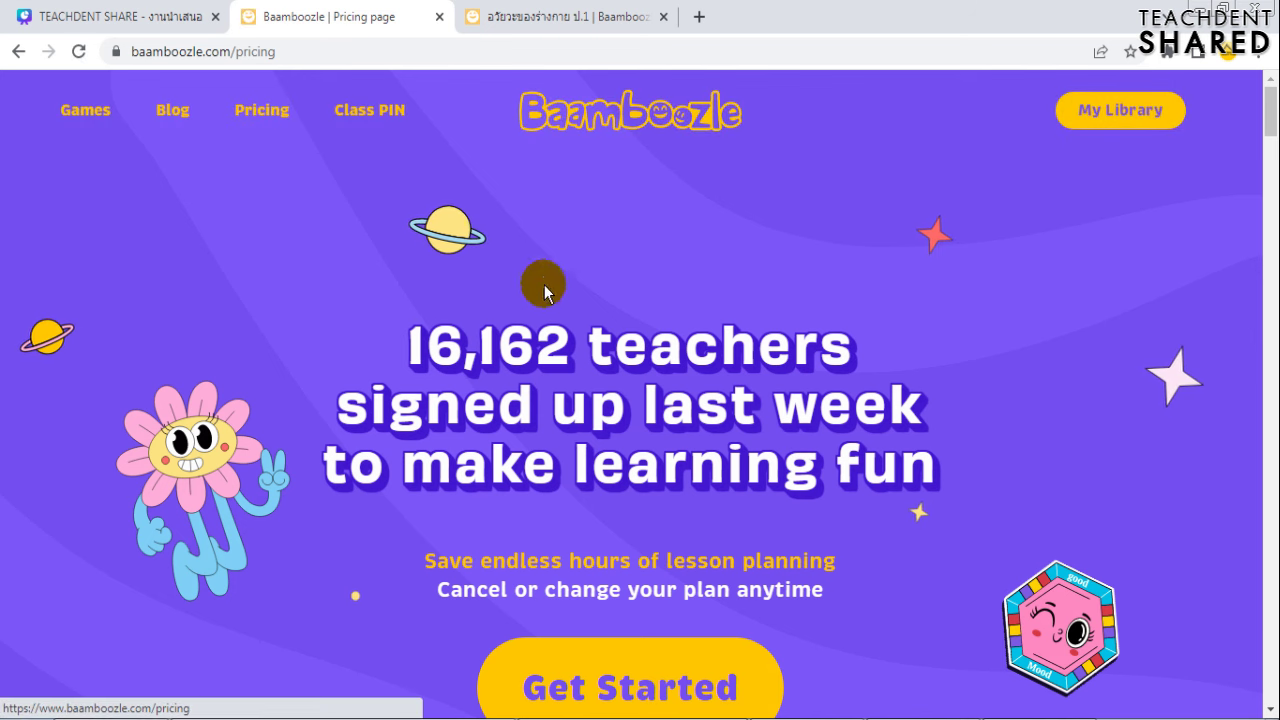
scroll(544, 284, "down", 10)
scroll(593, 305, "down", 5)
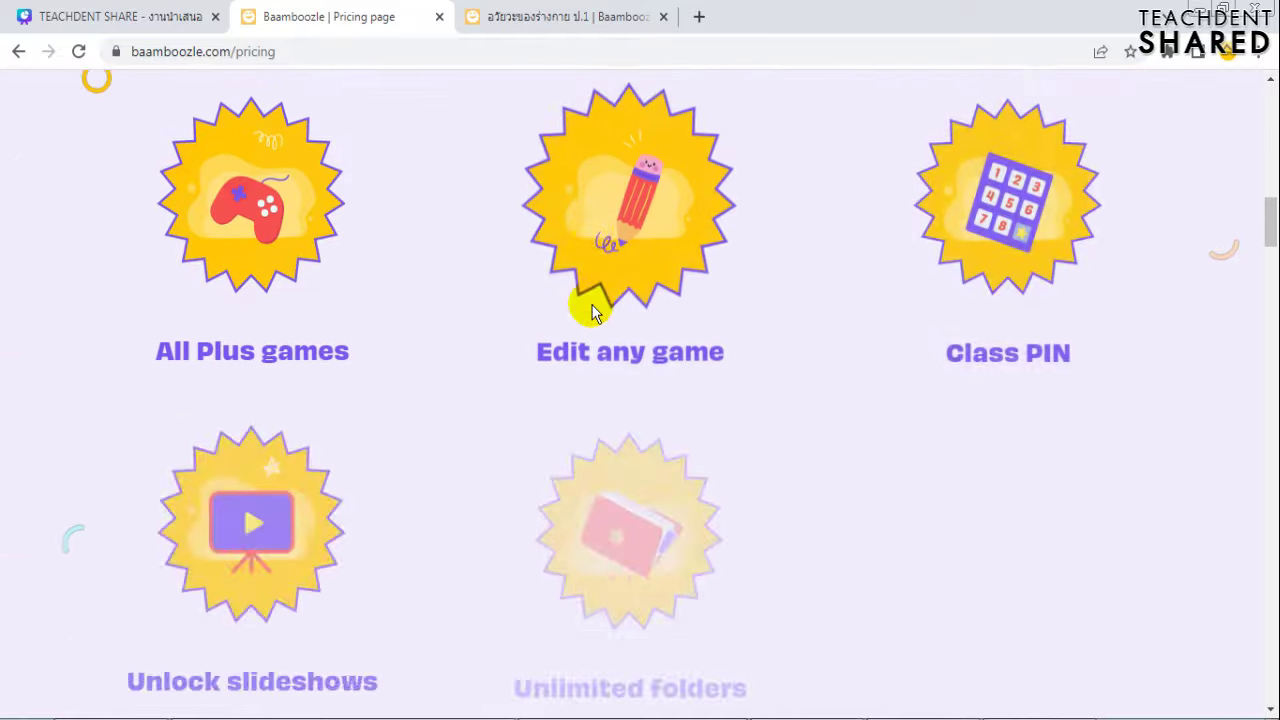
scroll(593, 305, "up", 5)
scroll(595, 305, "up", 3)
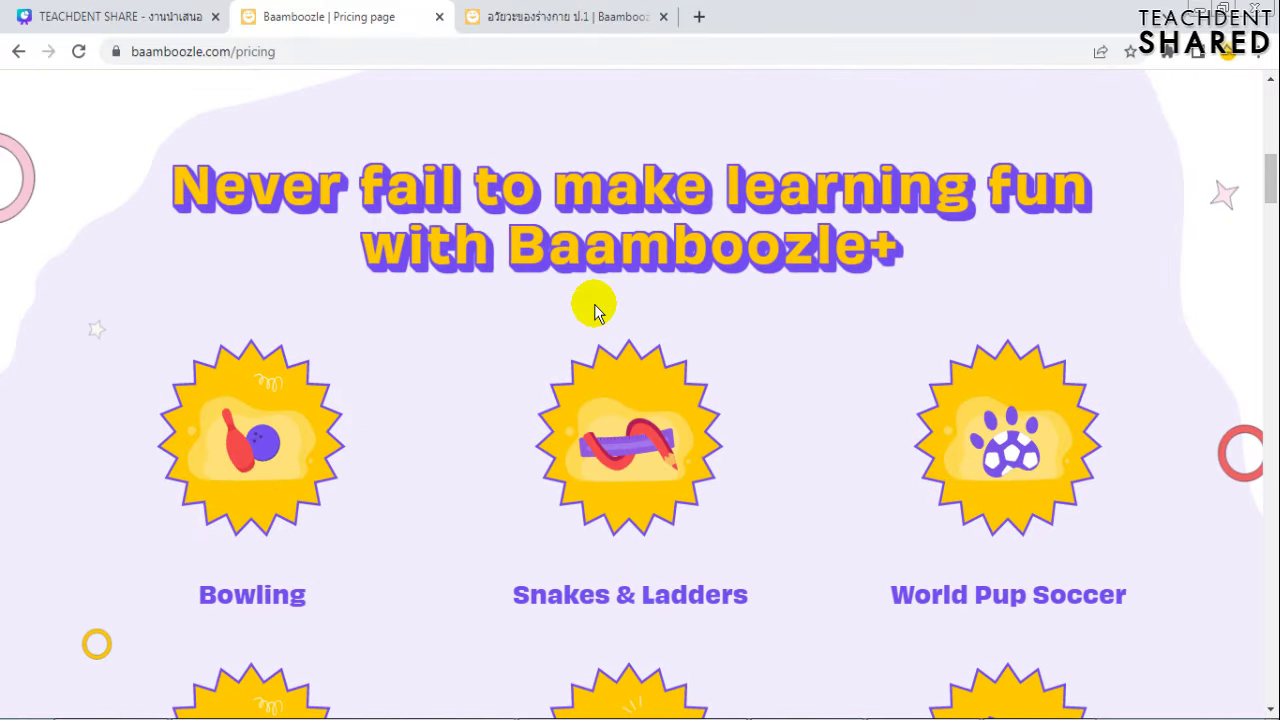
scroll(593, 305, "down", 2)
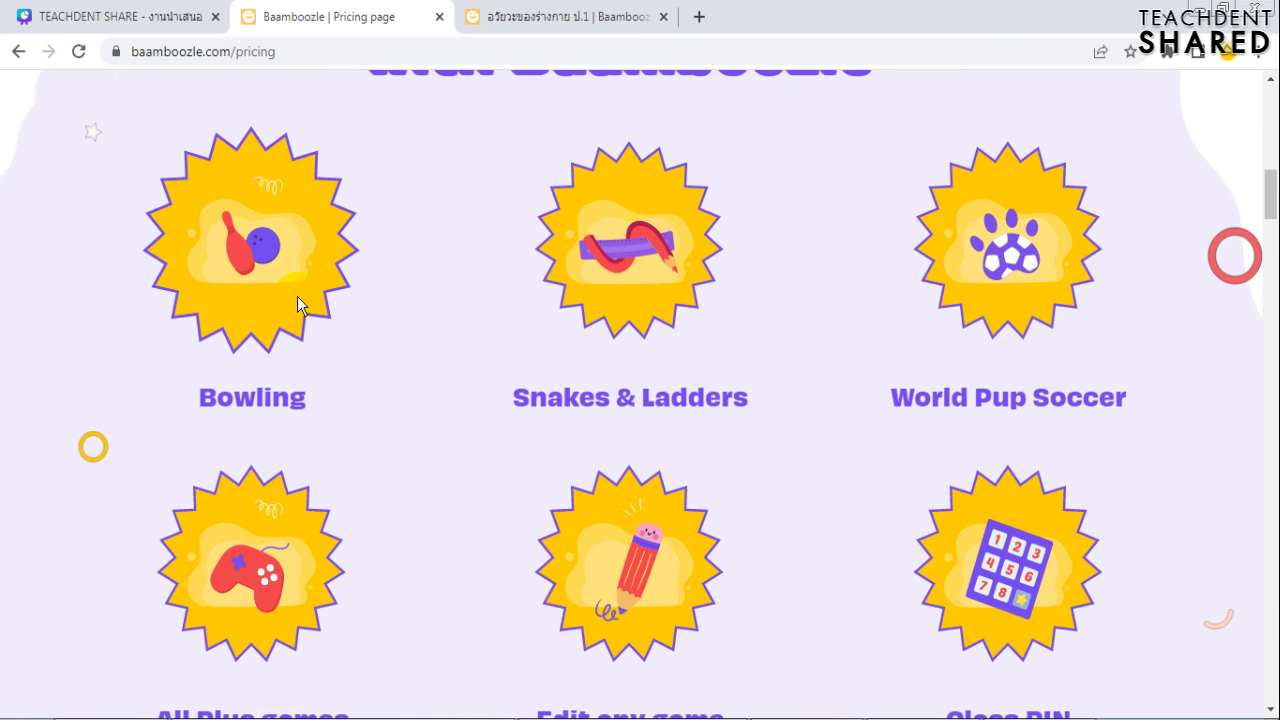
scroll(297, 303, "down", 1)
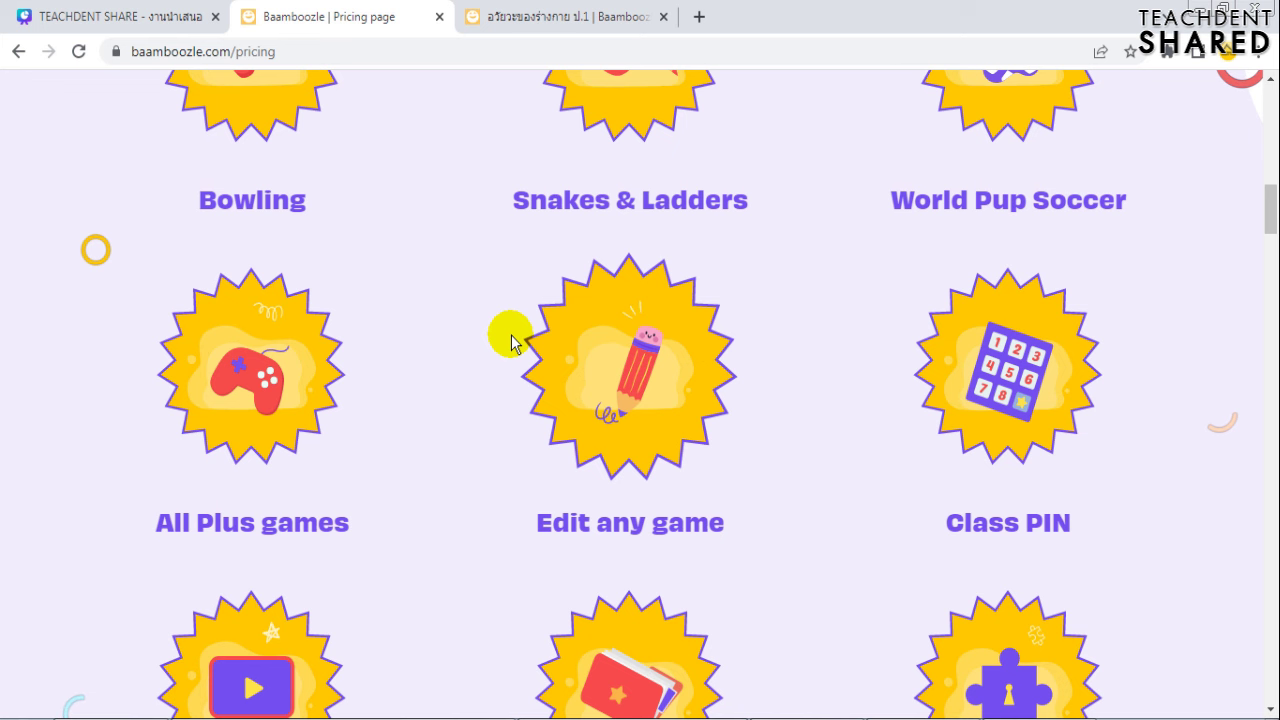
scroll(511, 342, "down", 4)
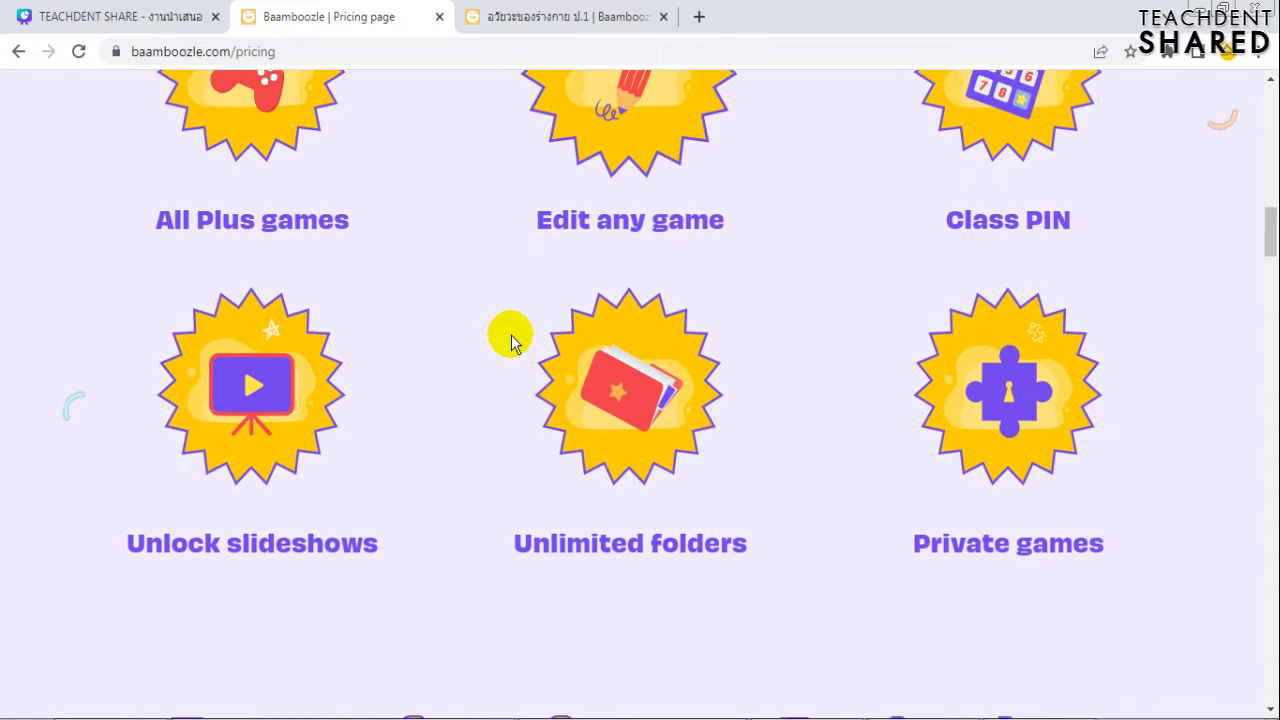
scroll(511, 342, "down", 7)
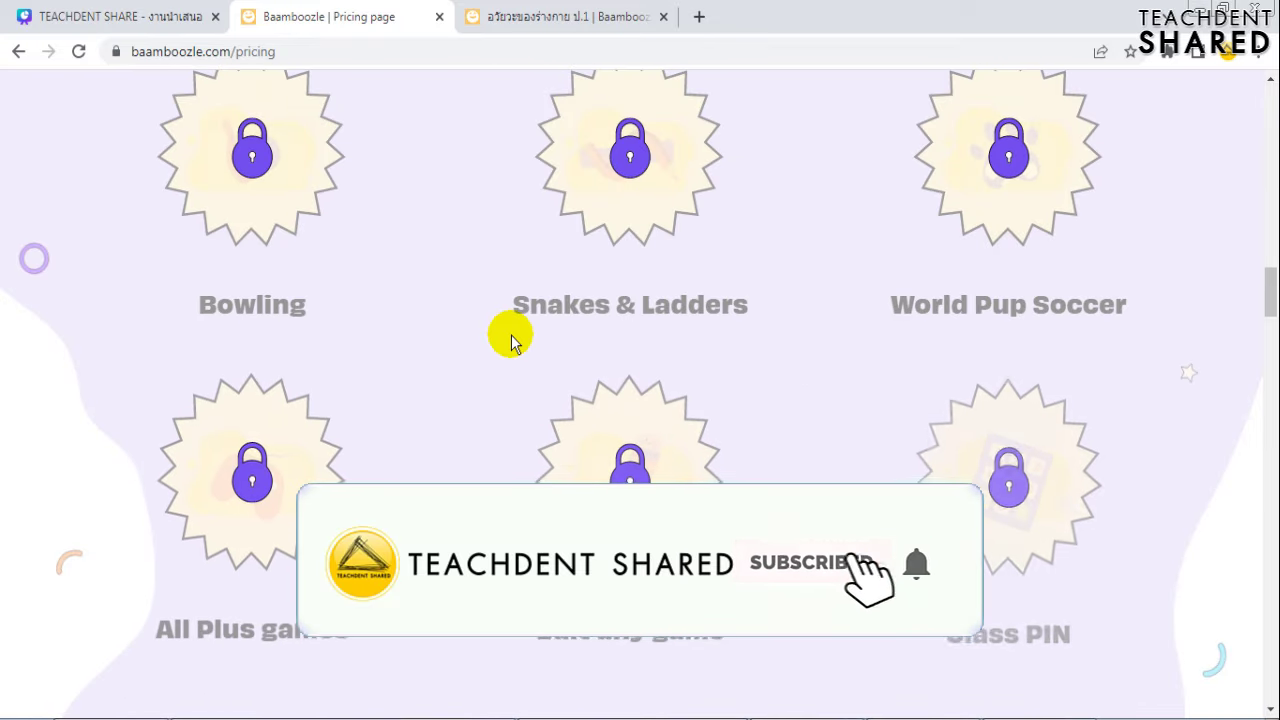
scroll(511, 342, "down", 9)
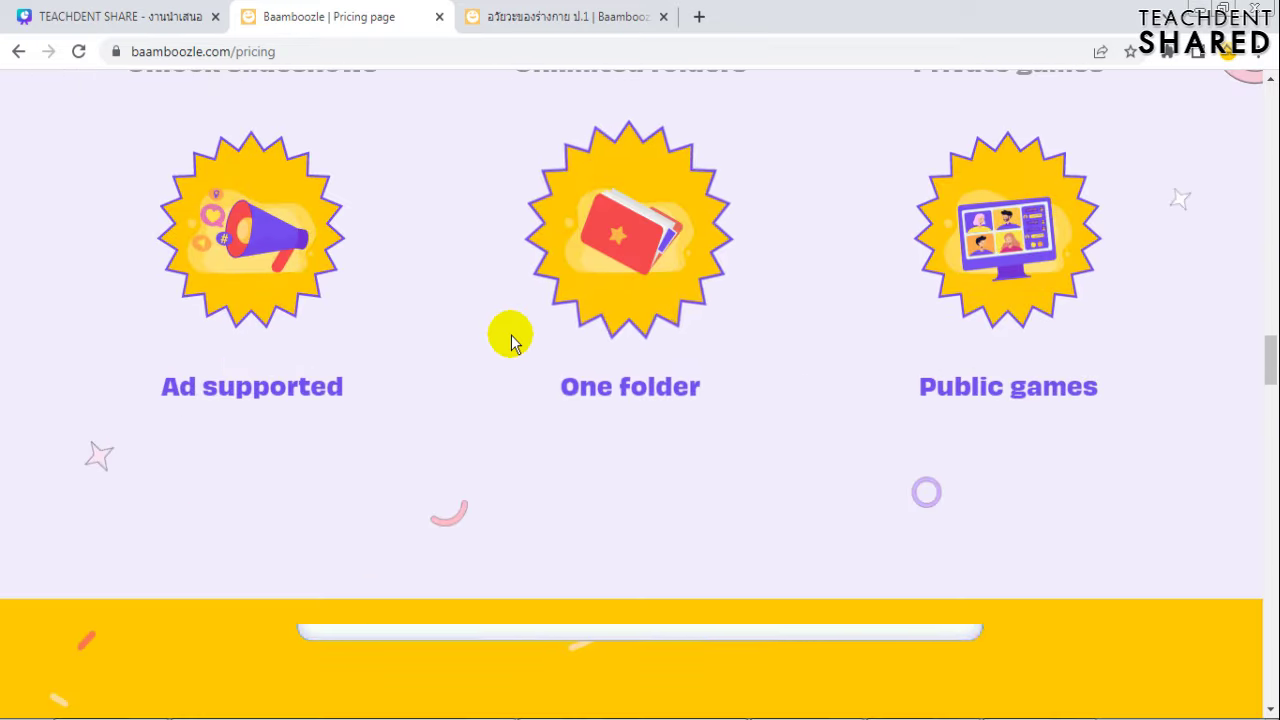
Compare the Basic, yearly and monthly plan prices, and view the subscription page before returning
scroll(511, 342, "down", 6)
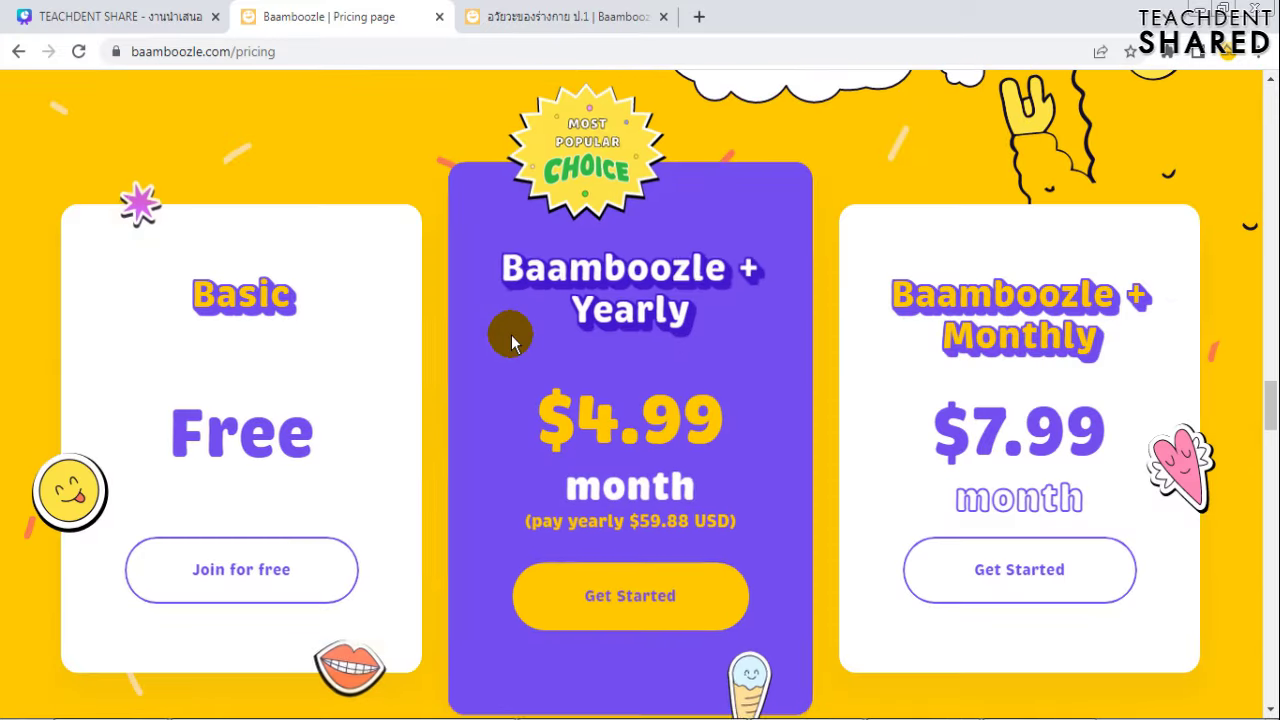
scroll(511, 342, "up", 1)
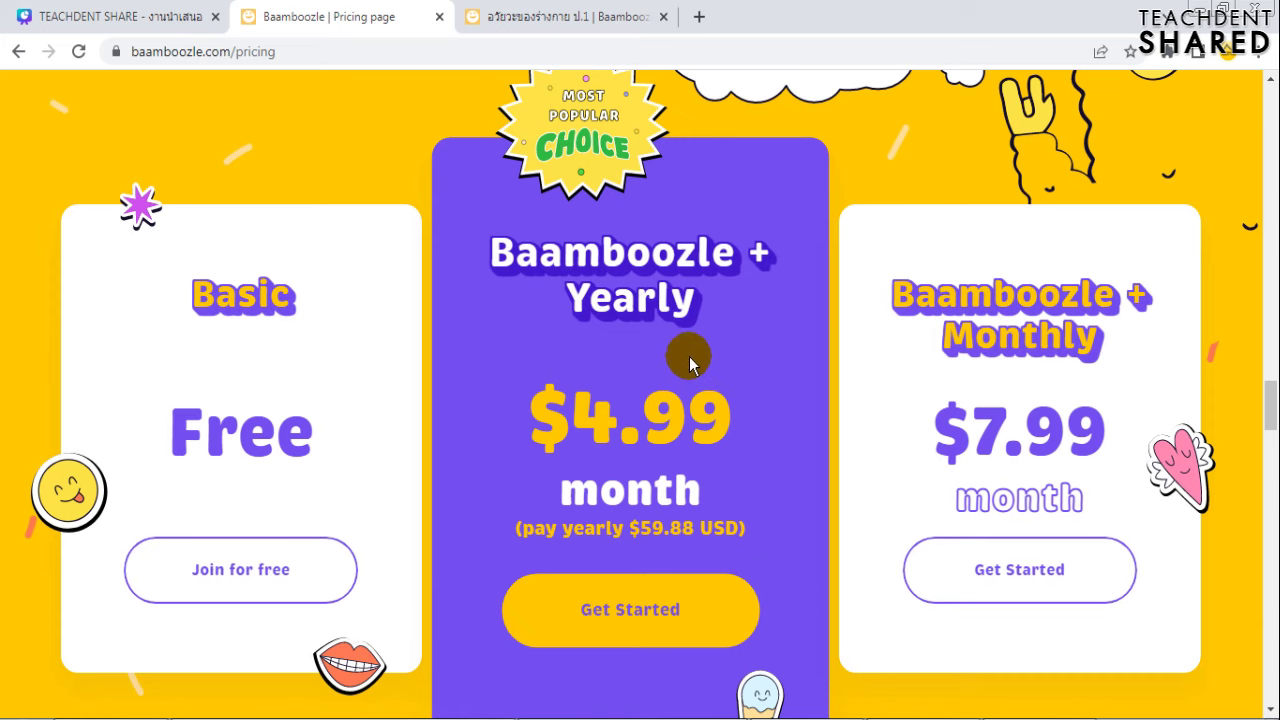
scroll(668, 338, "up", 1)
scroll(668, 338, "up", 1)
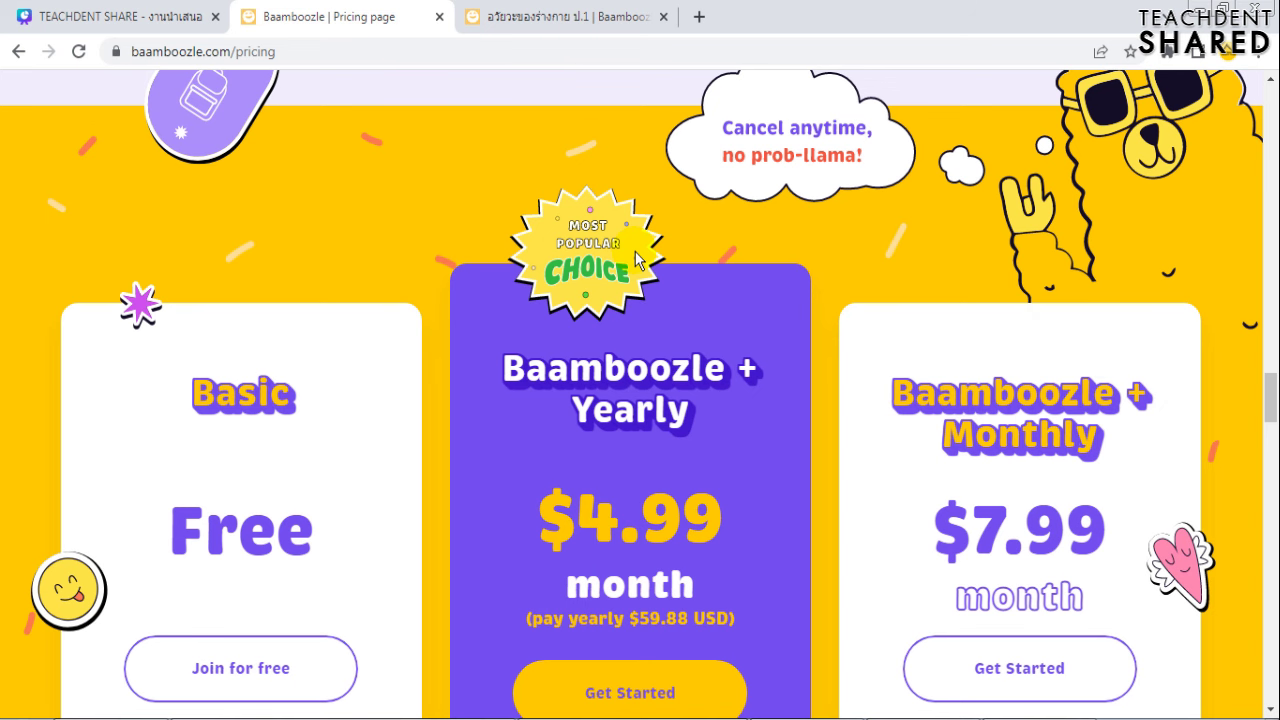
scroll(650, 360, "down", 1)
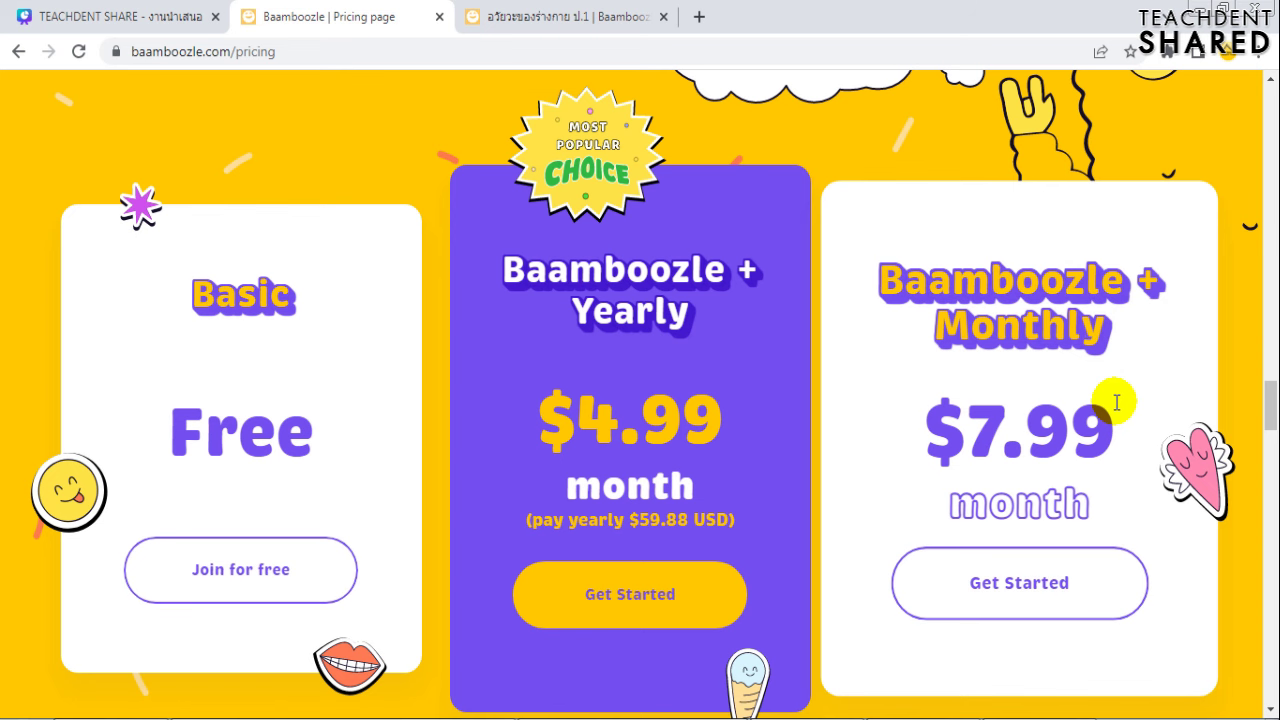
left_click(1060, 585)
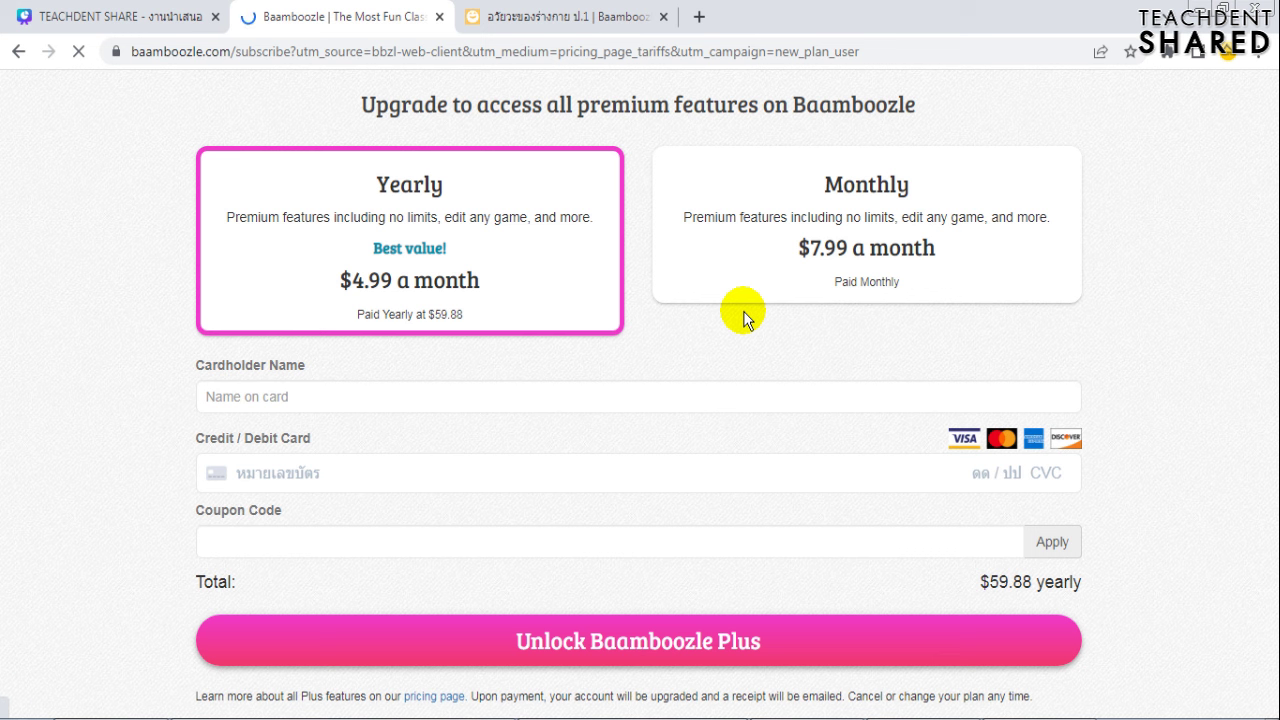
left_click(17, 51)
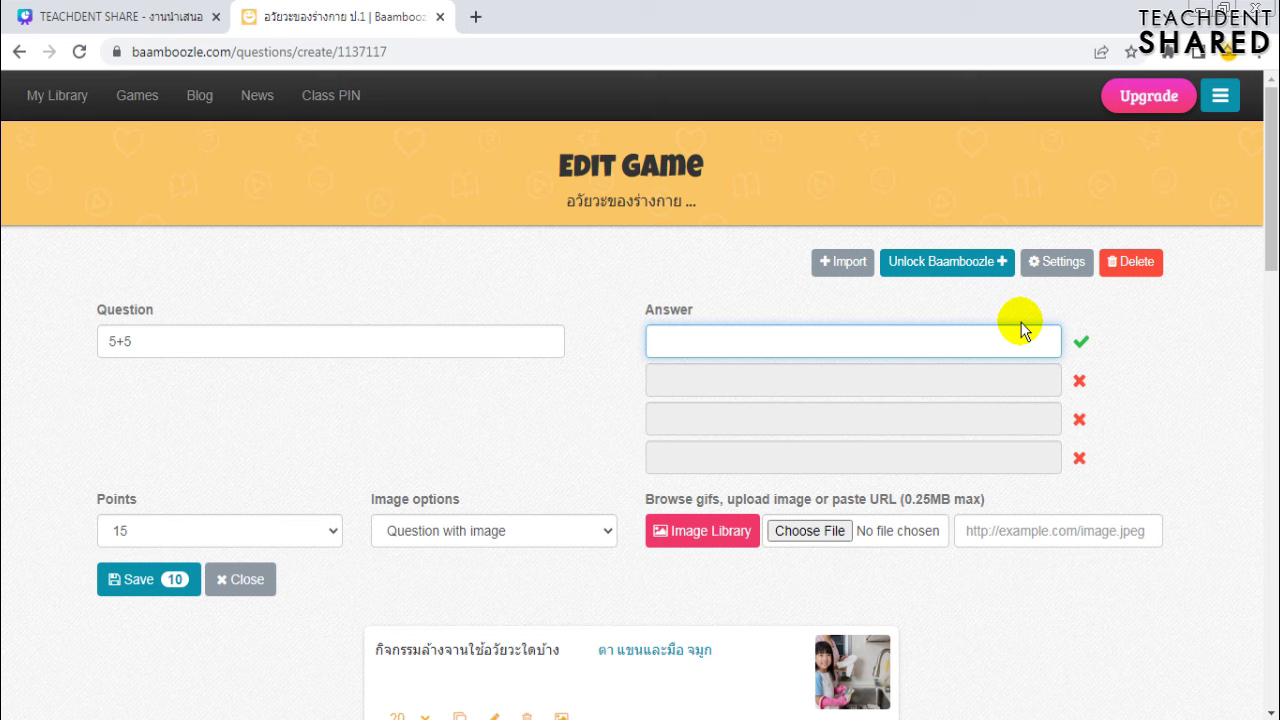
Switch to the TEACHDENT SHARE design in Canva and reposition the green character image on page 2
left_click(108, 14)
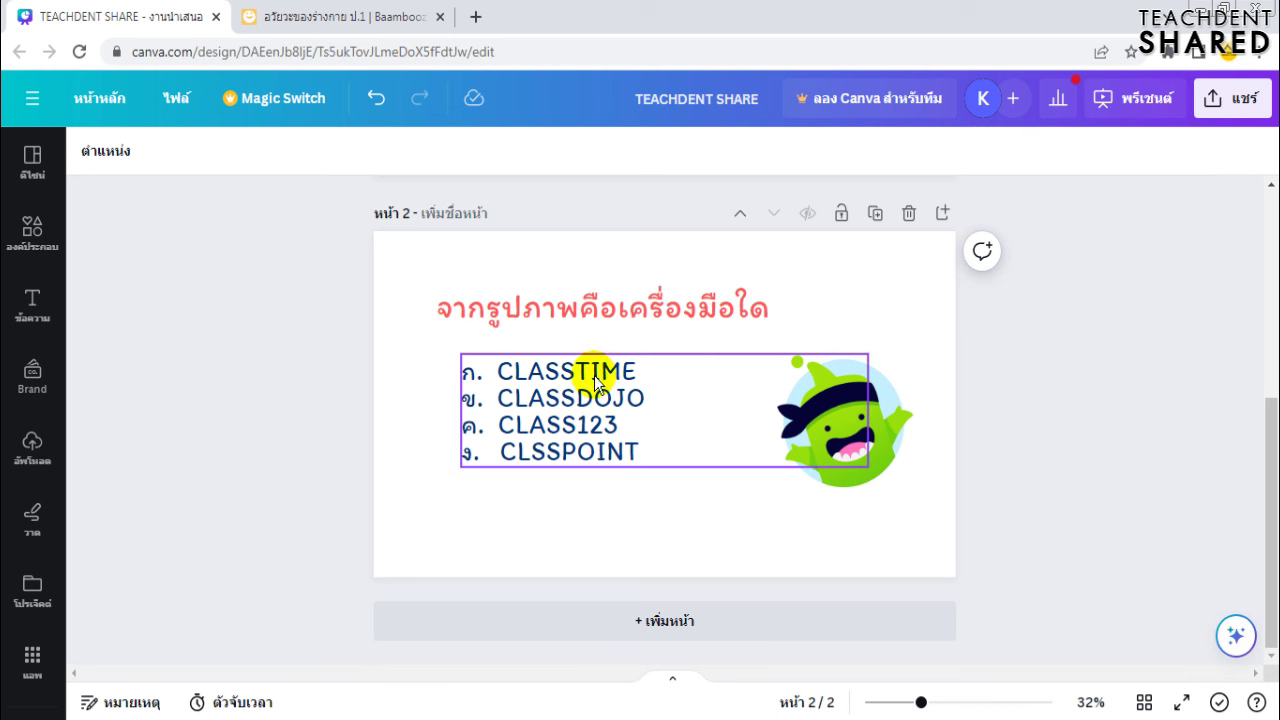
left_click(900, 455)
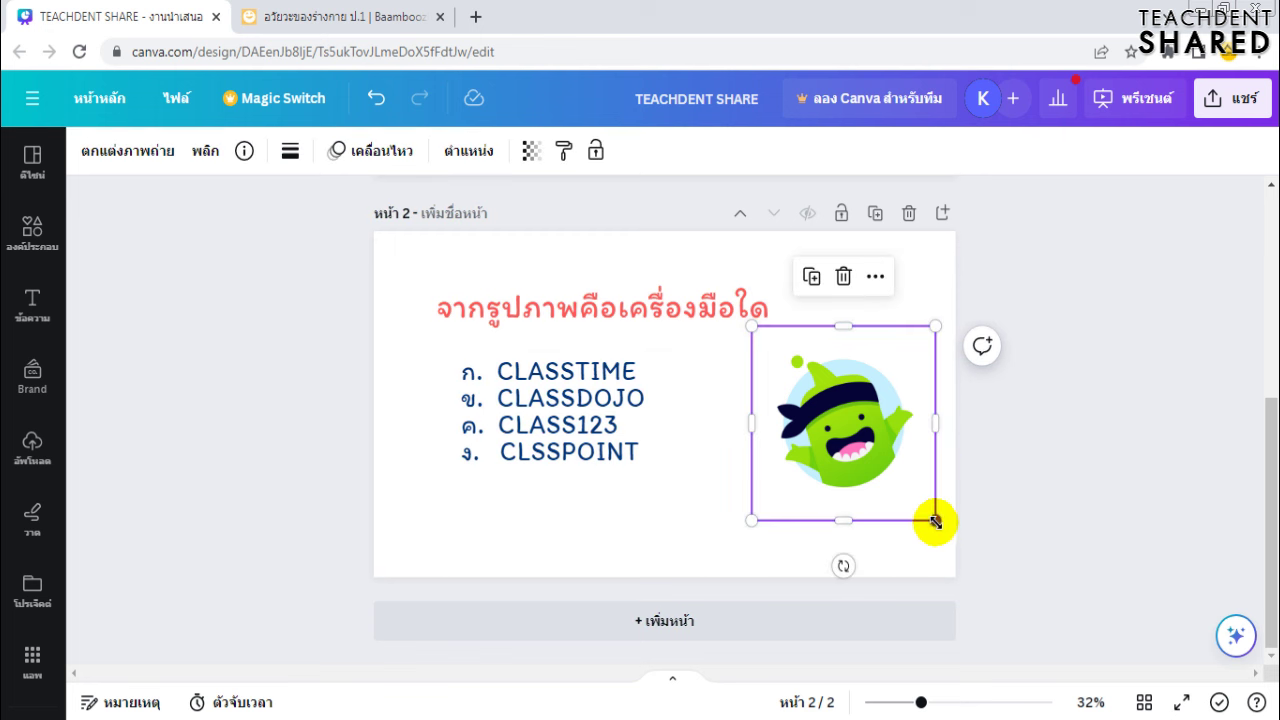
left_click(1045, 491)
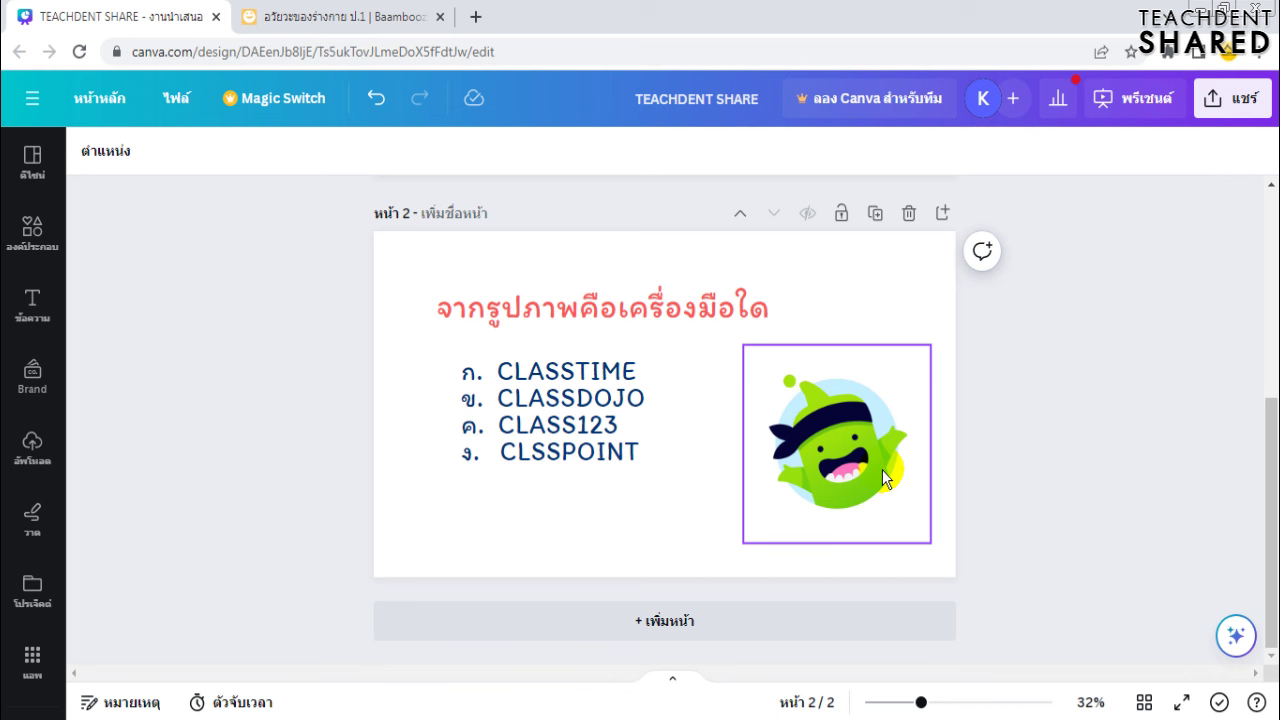
View the TEACHDENT SHARE image from the Baamboozle folder in Windows Photo Viewer and close it
key("Escape")
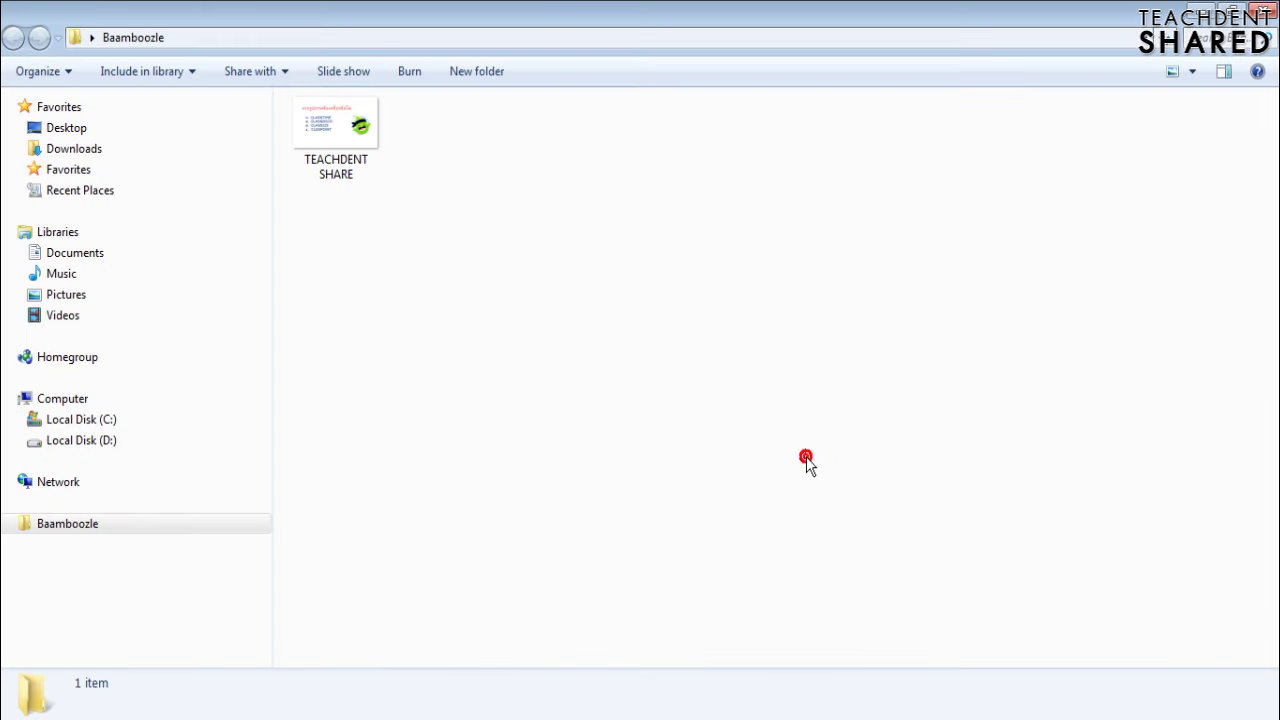
left_click(505, 178)
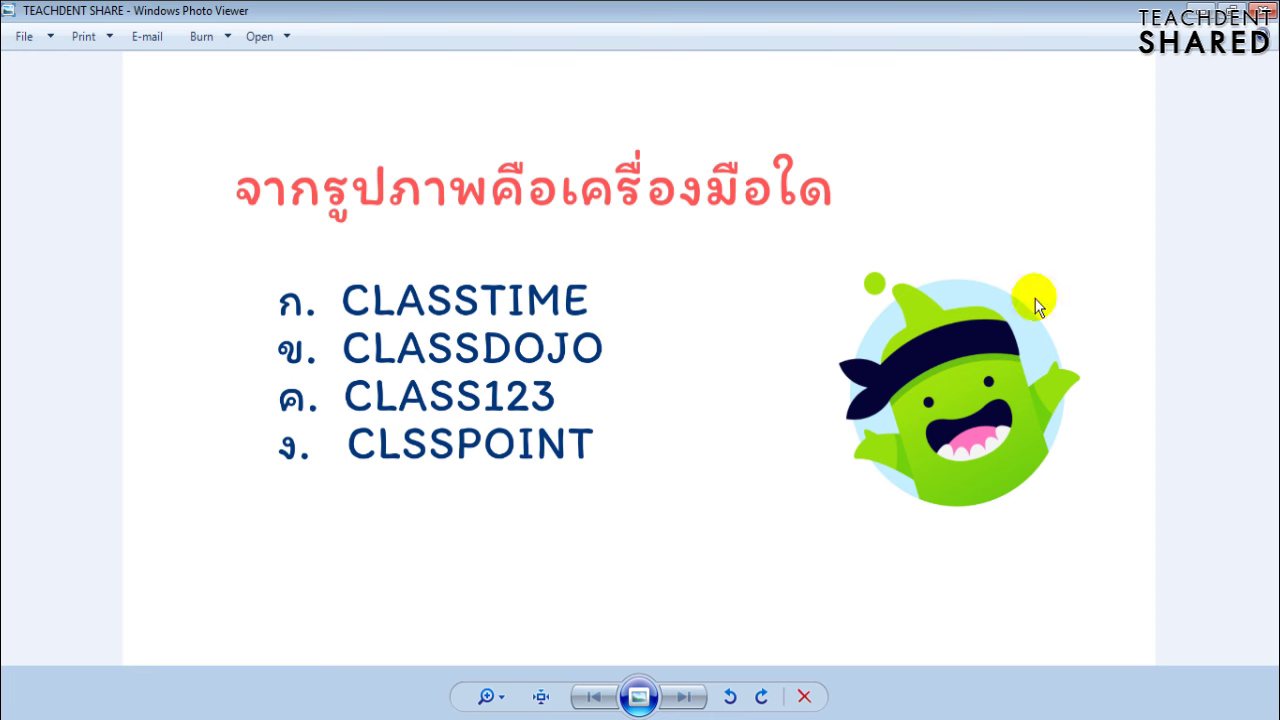
left_click(1262, 24)
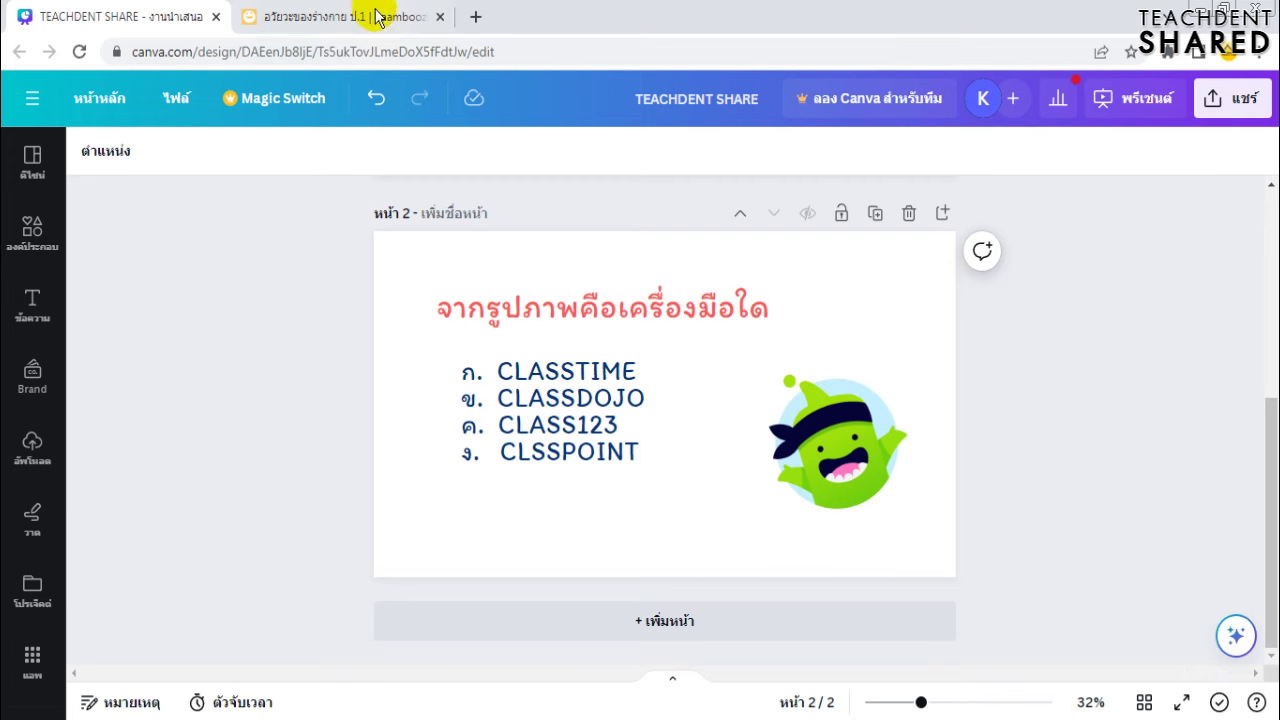
Return to the Baamboozle game editor and replace the question text with "จากรูปข้อใดถูก"
left_click(370, 17)
triple_click(151, 337)
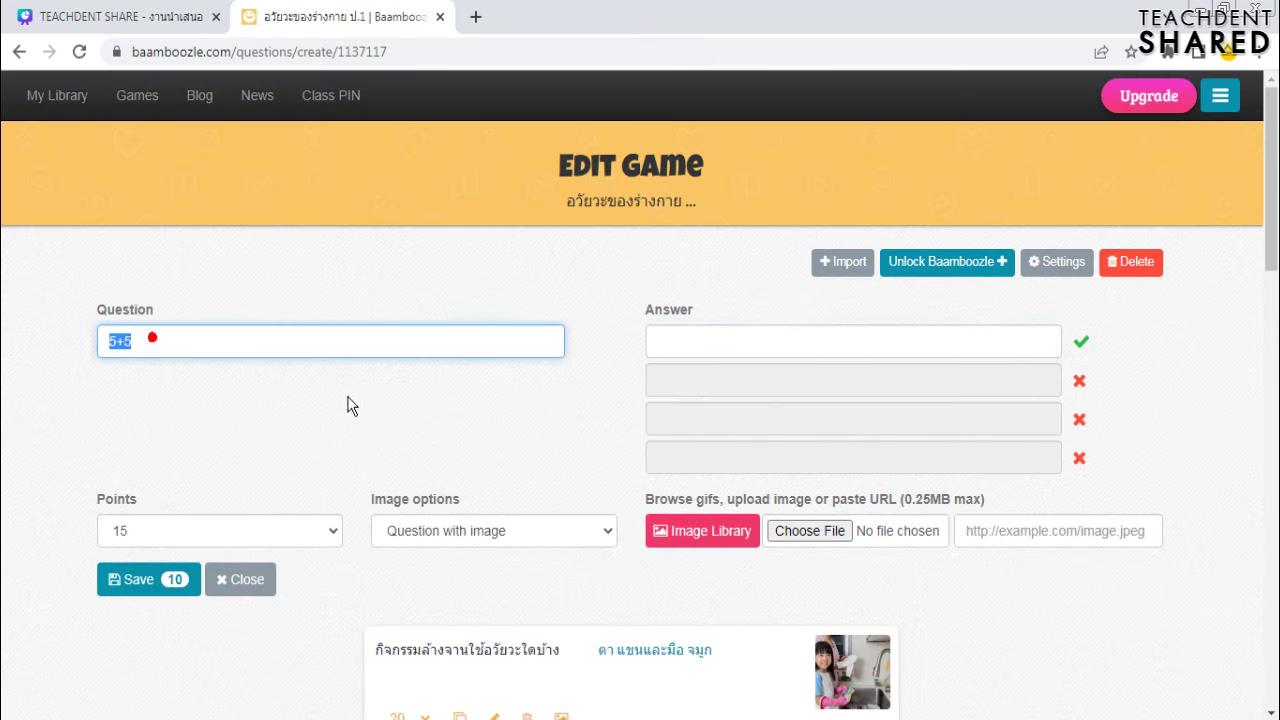
type("จ")
key("BackSpace")
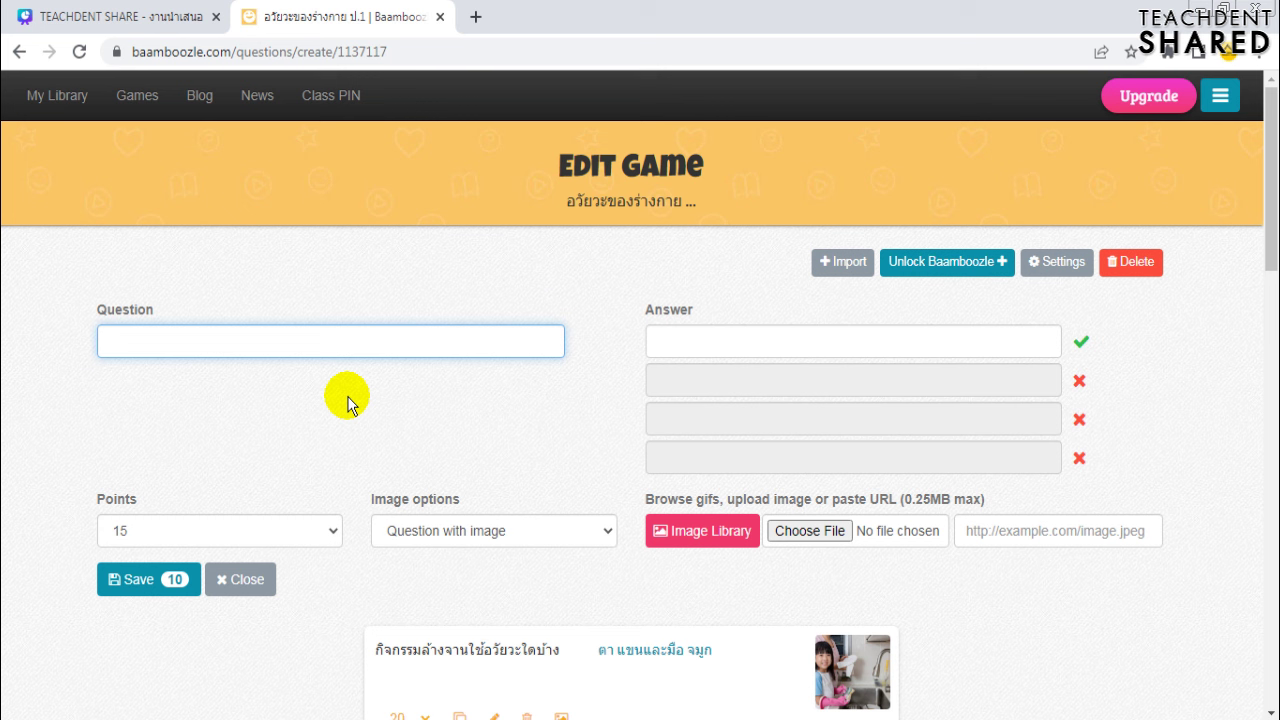
type("จากรูปข้อใดคูก")
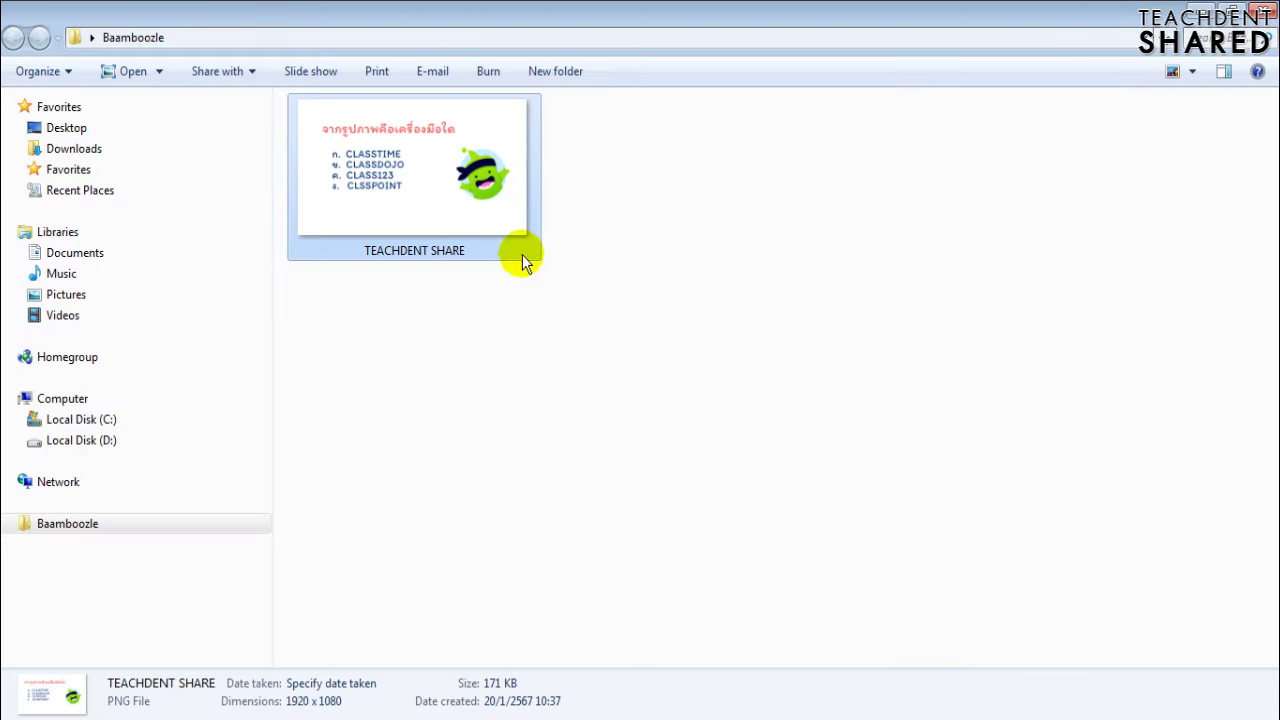
Enter ClassDojo as the correct answer and extend the question text to "จากรูปข้อใดถูกต้อง"
left_click_drag(522, 254, 731, 340)
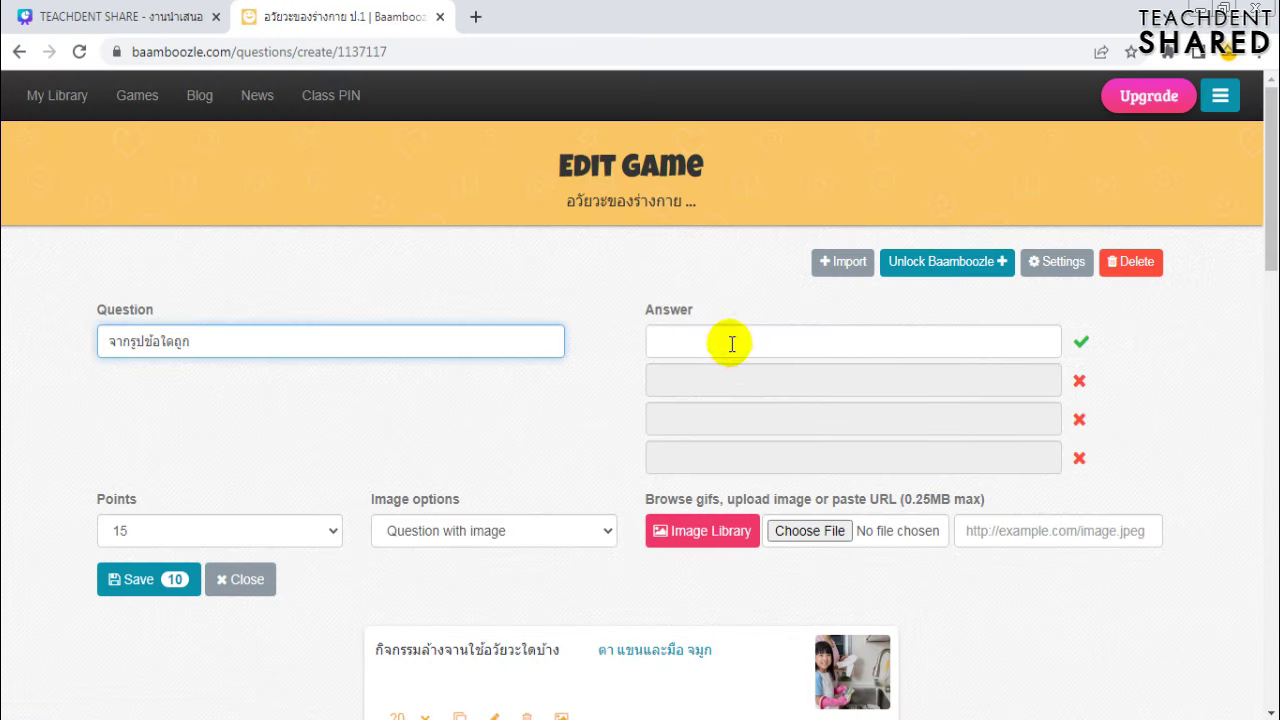
left_click(731, 342)
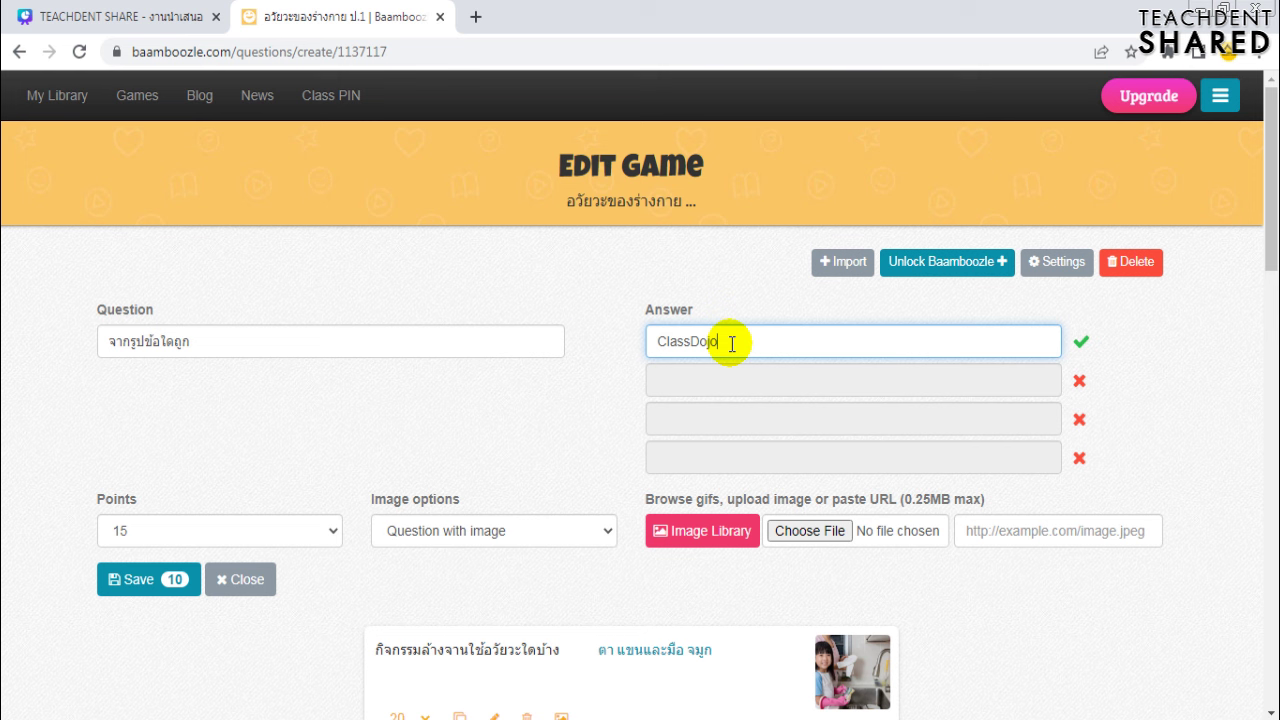
left_click(246, 340)
type("9hv")
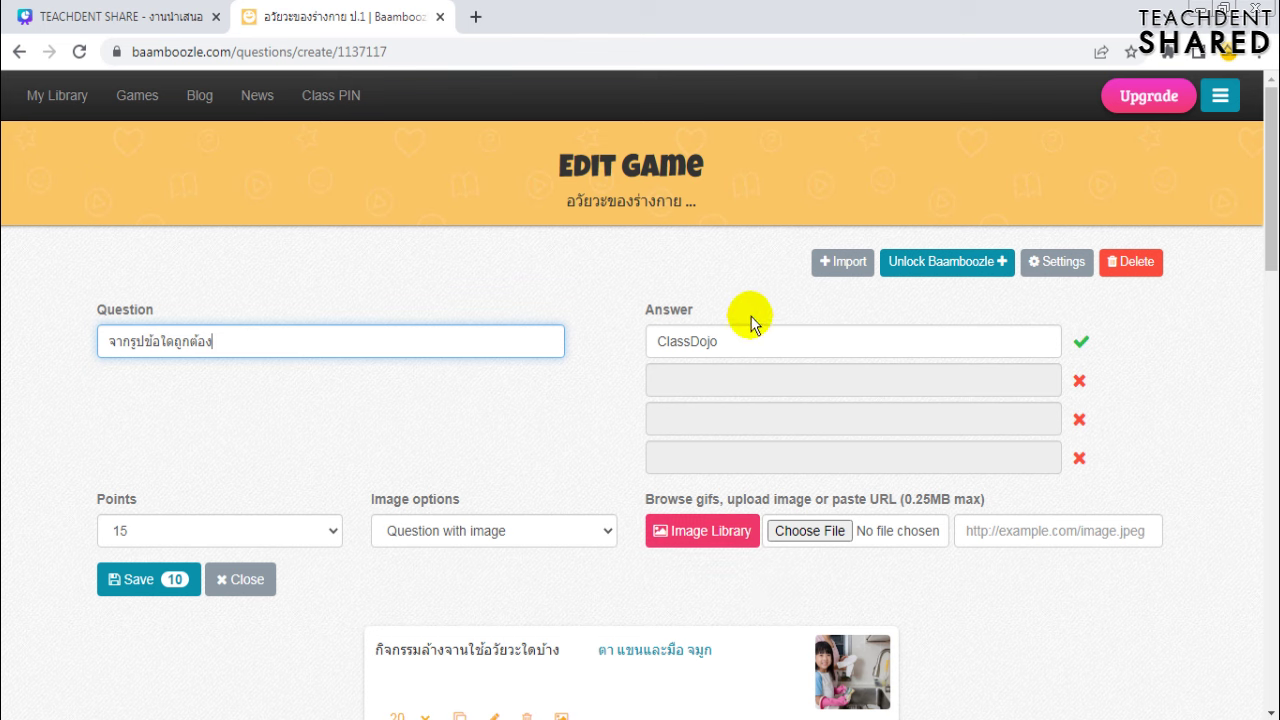
Check the answer choices in the TEACHDENT SHARE image, then replace the correct answer with "ข้อ ก : ClassDojo"
left_click(1023, 716)
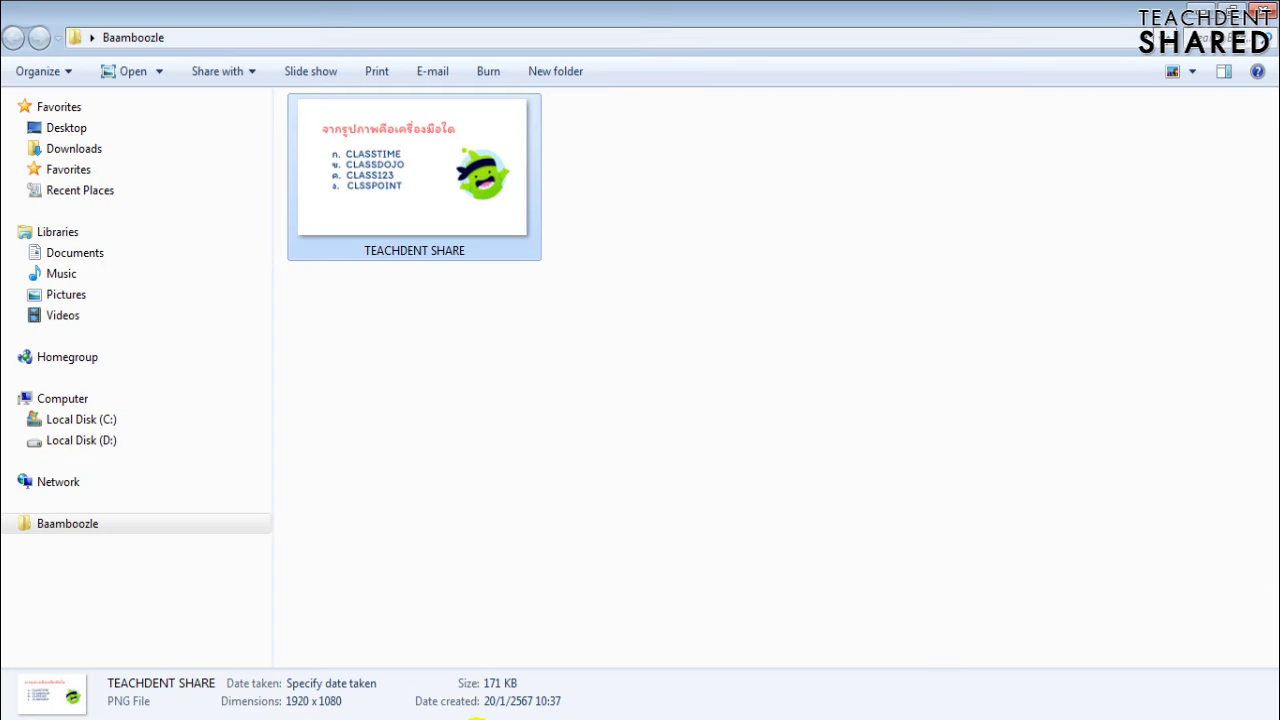
left_click(520, 660)
double_click(749, 339)
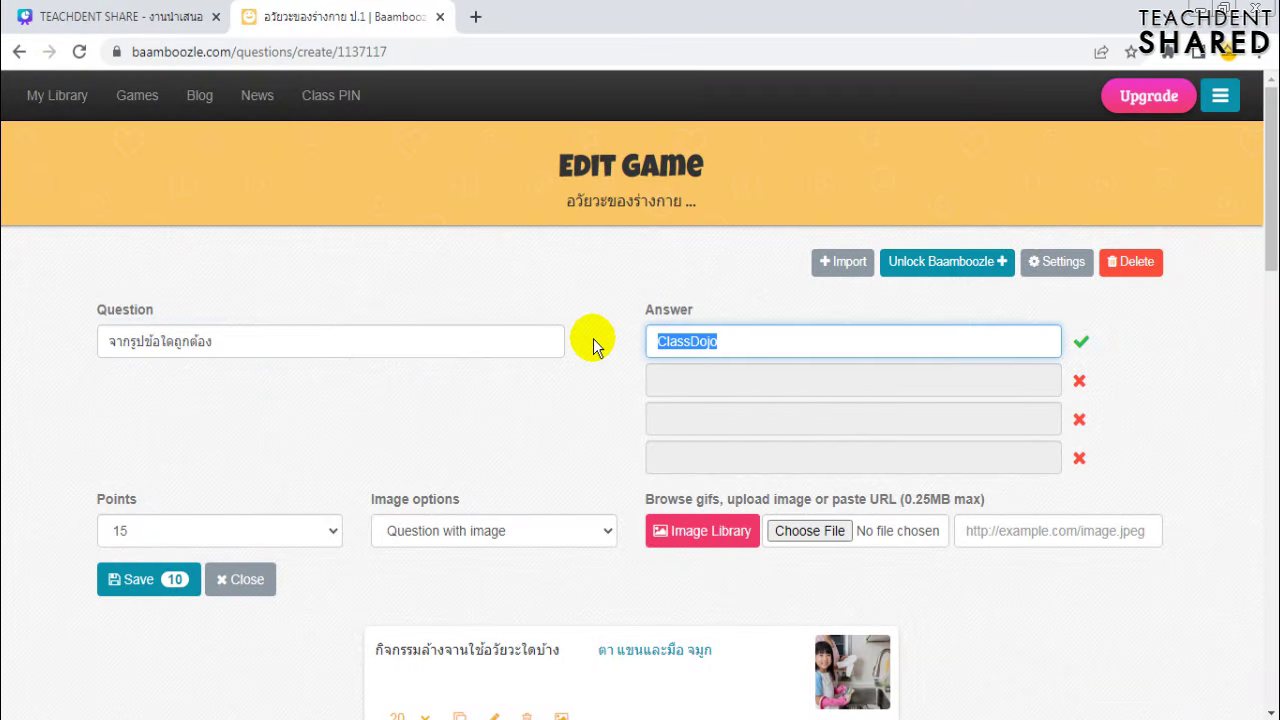
type("ก.")
key("BackSpace")
key("BackSpace")
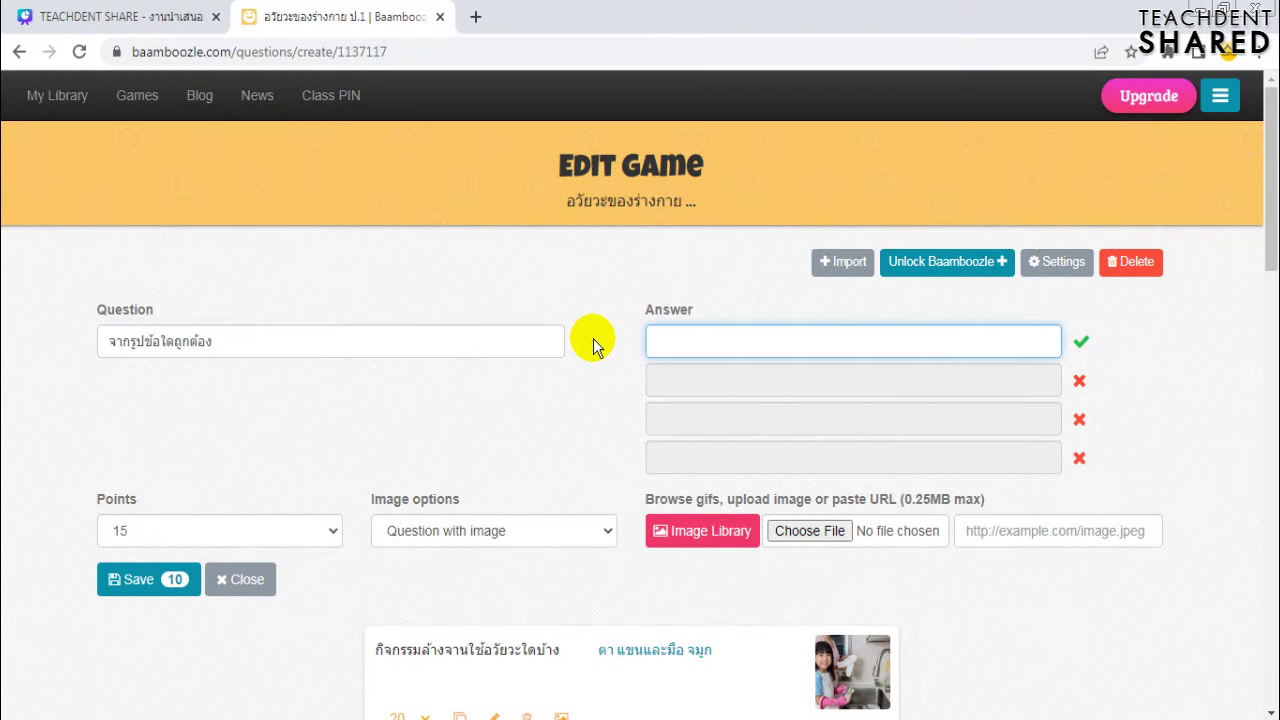
type("ข้อ ก : ClassDojo")
Set the image option to Question with image, attach the TEACHDENT SHARE file from the Baamboozle folder, and save the question
scroll(586, 343, "down", 1)
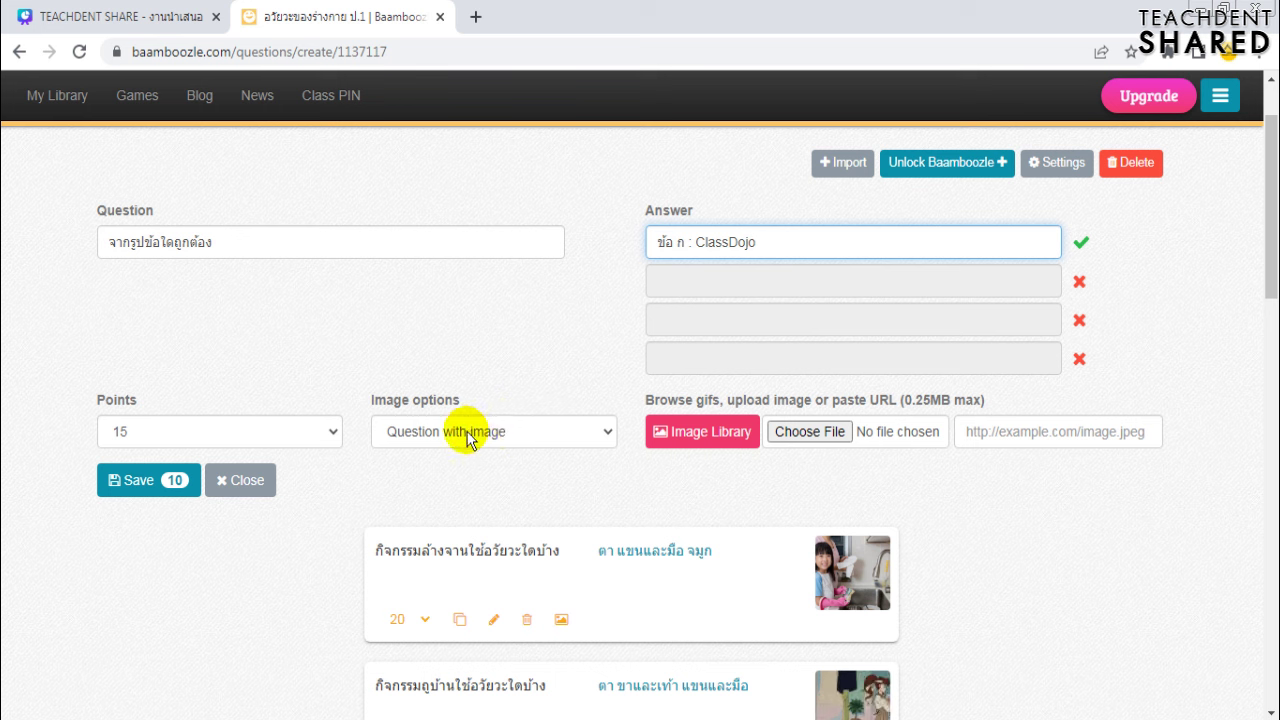
left_click(532, 434)
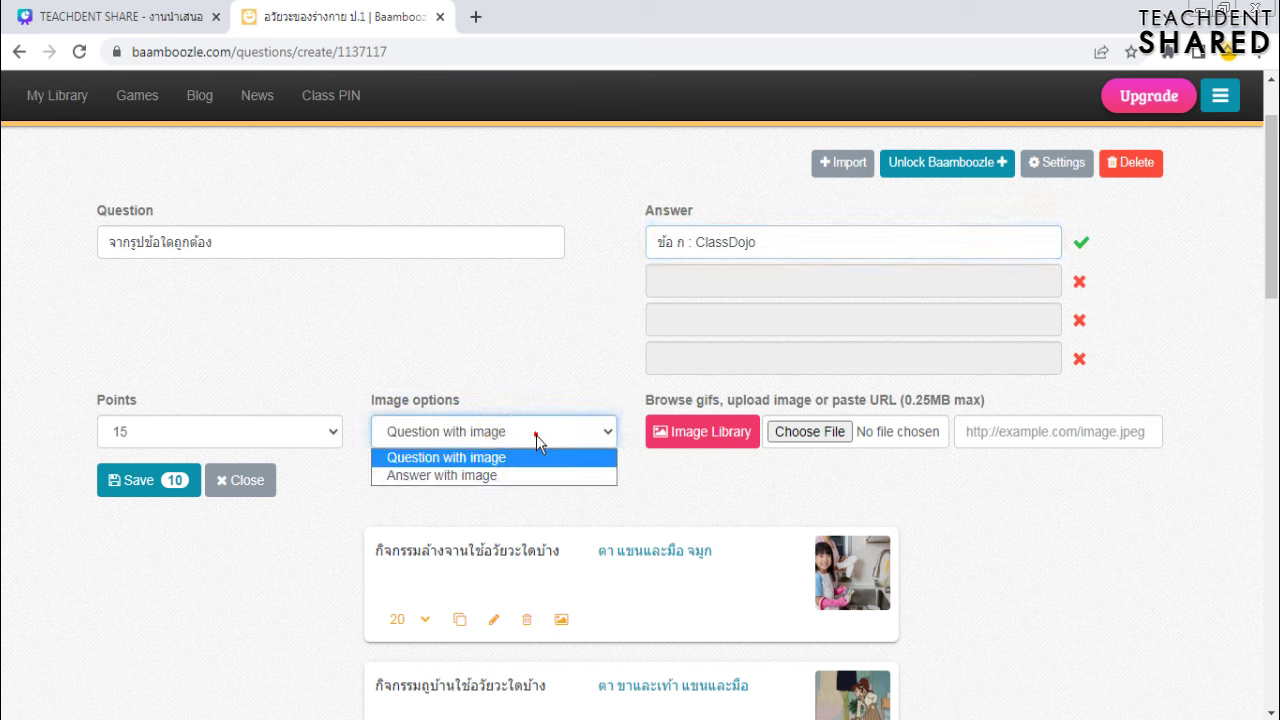
left_click(475, 457)
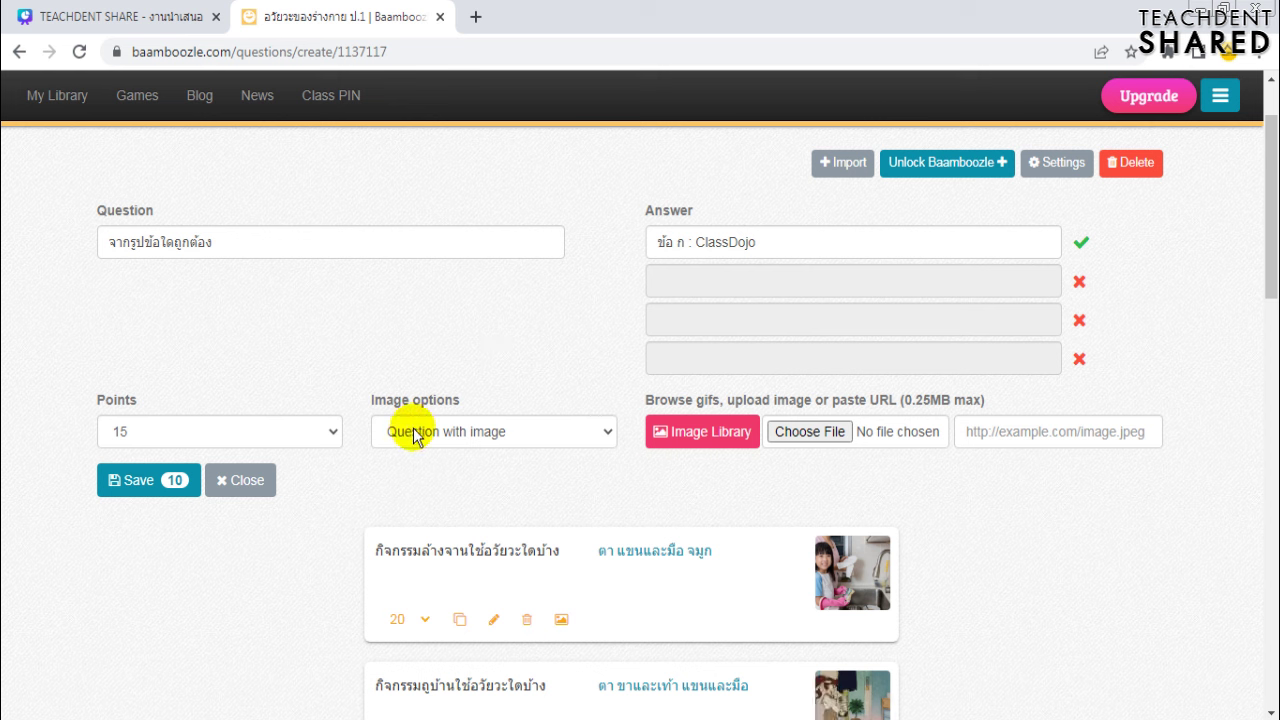
left_click(812, 434)
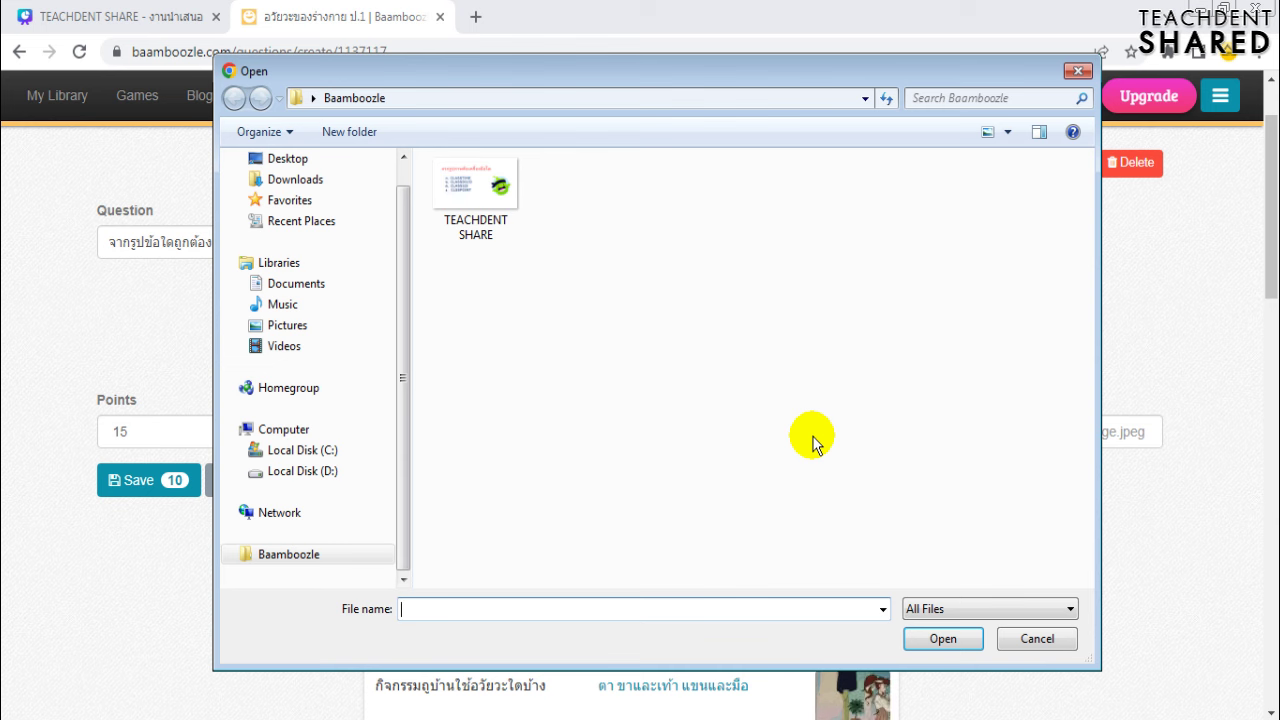
left_click(497, 200)
left_click(943, 638)
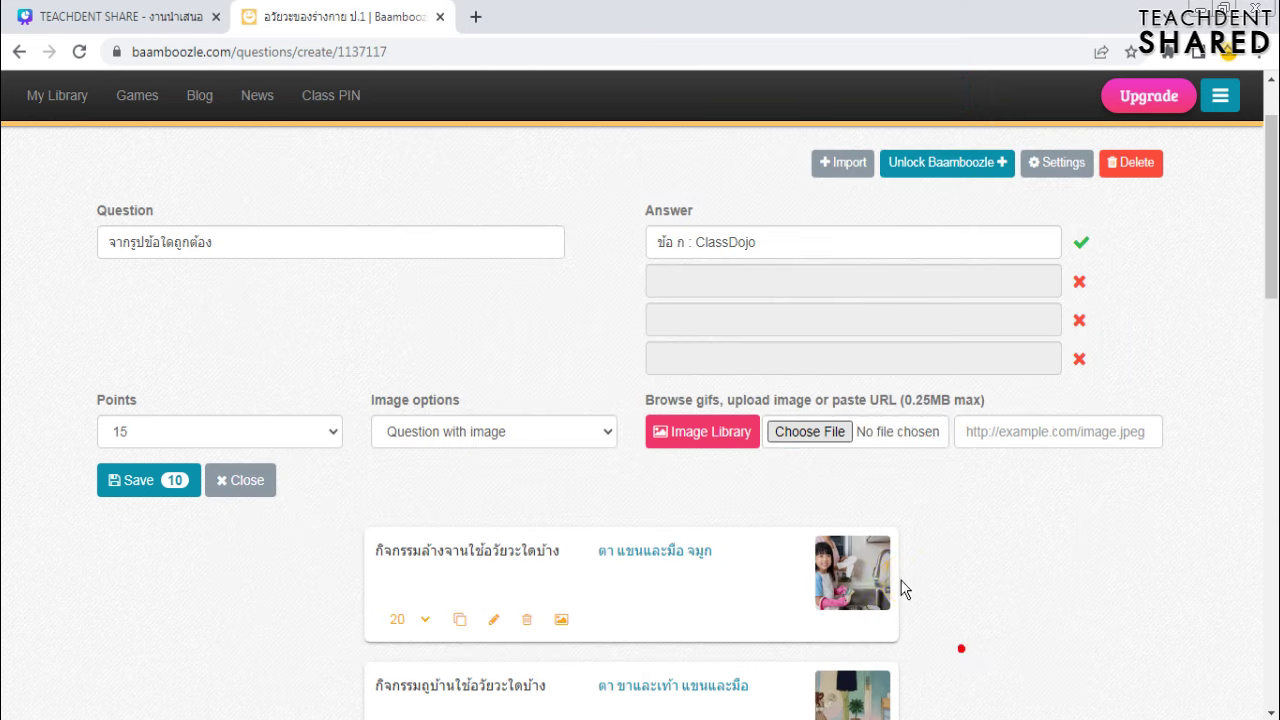
left_click(130, 482)
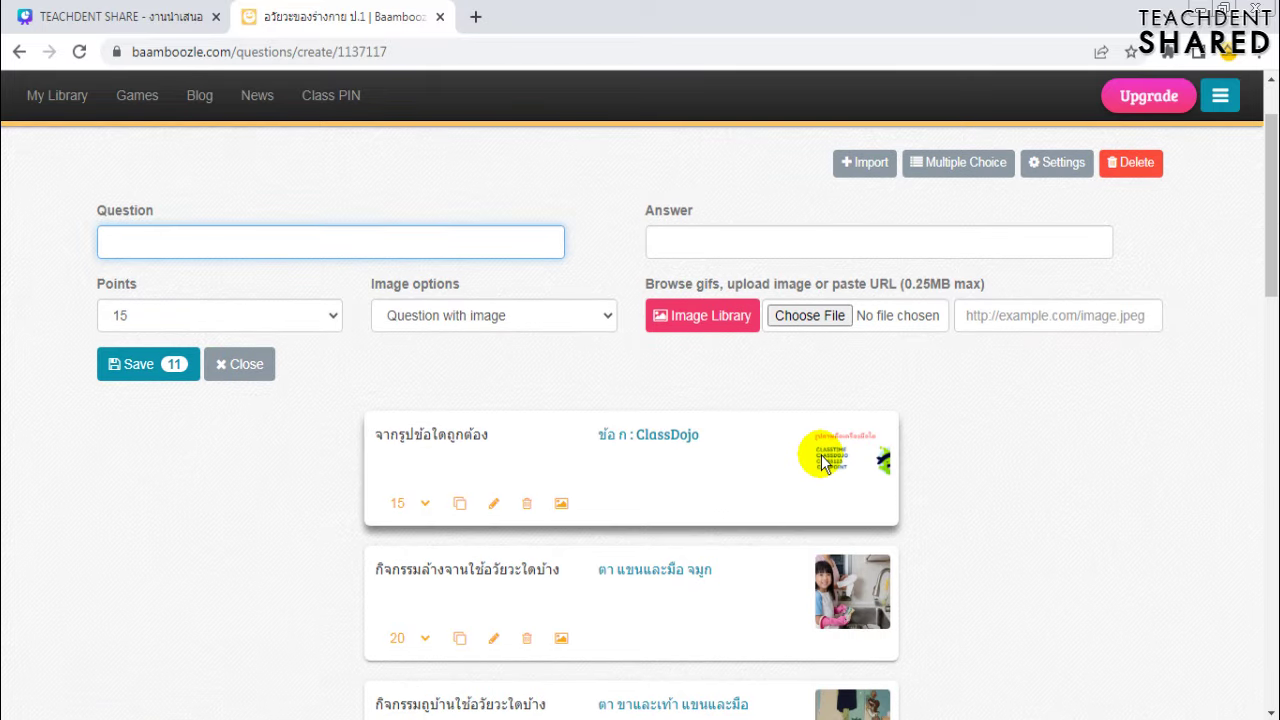
Open the preview of the อวัยวะของร่างกาย ป.1 game from the library's games and look through its questions
scroll(821, 458, "up", 1)
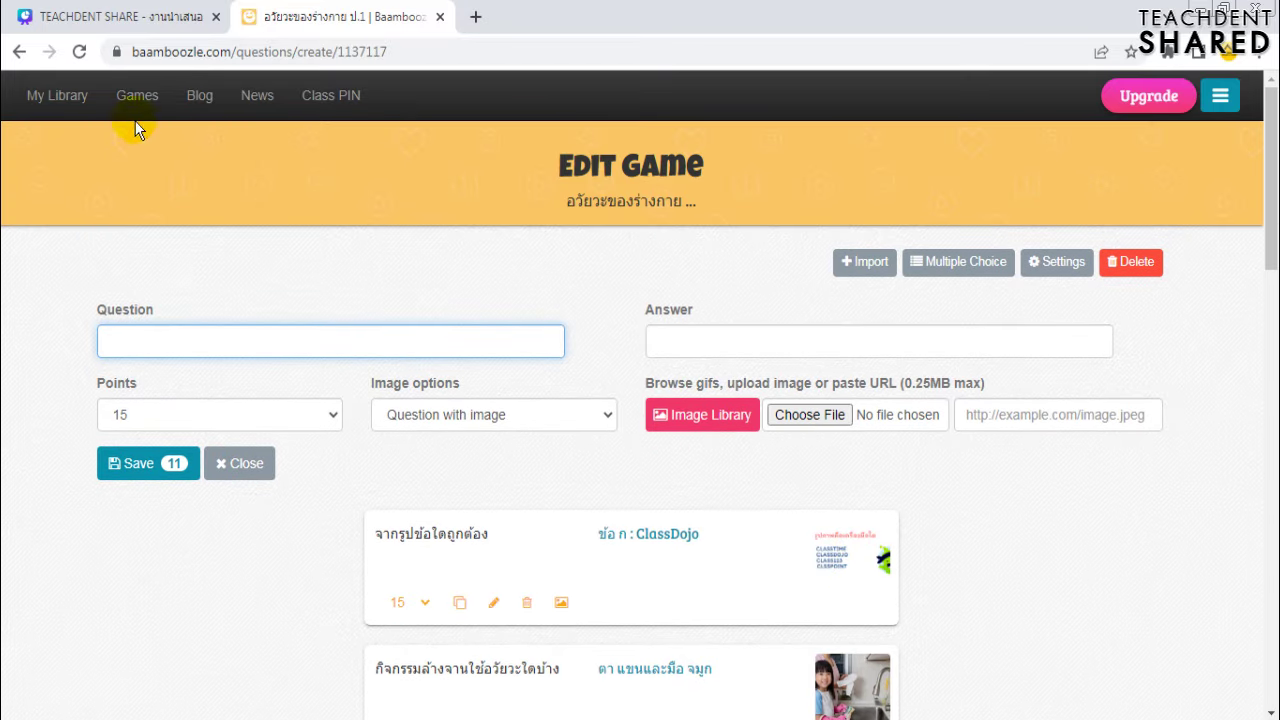
mouse_move(133, 112)
mouse_move(57, 100)
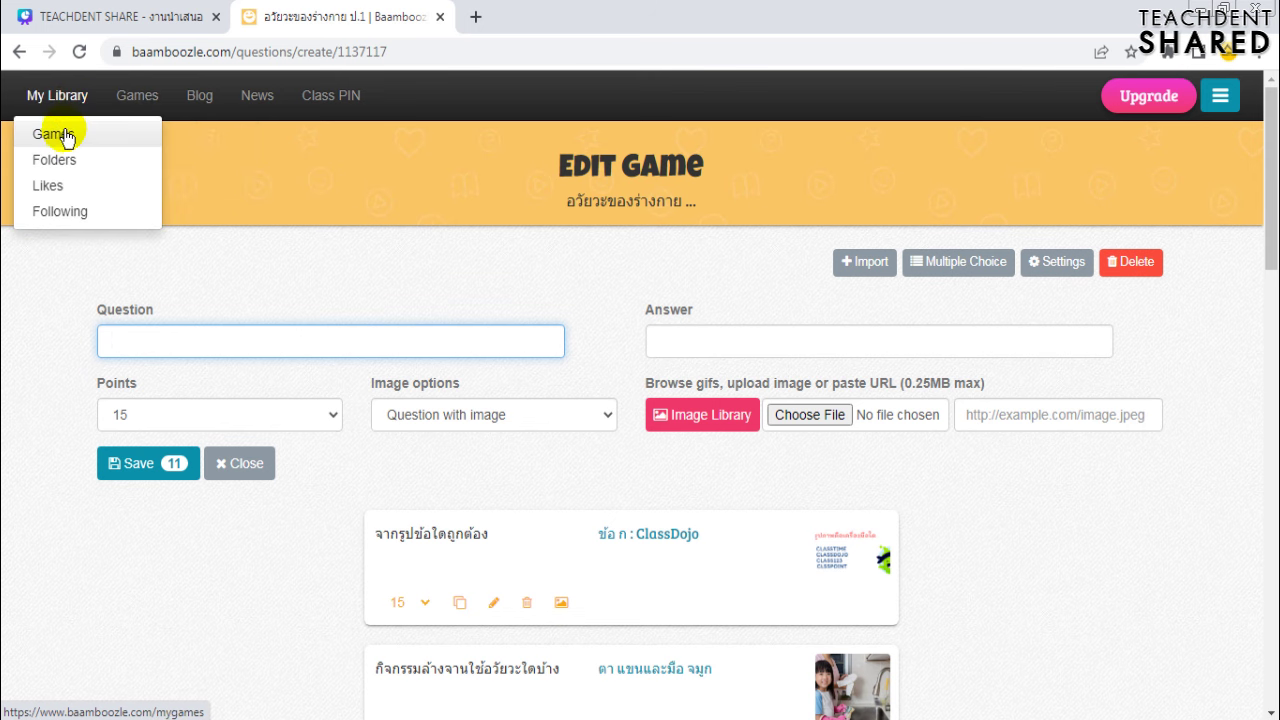
left_click(76, 138)
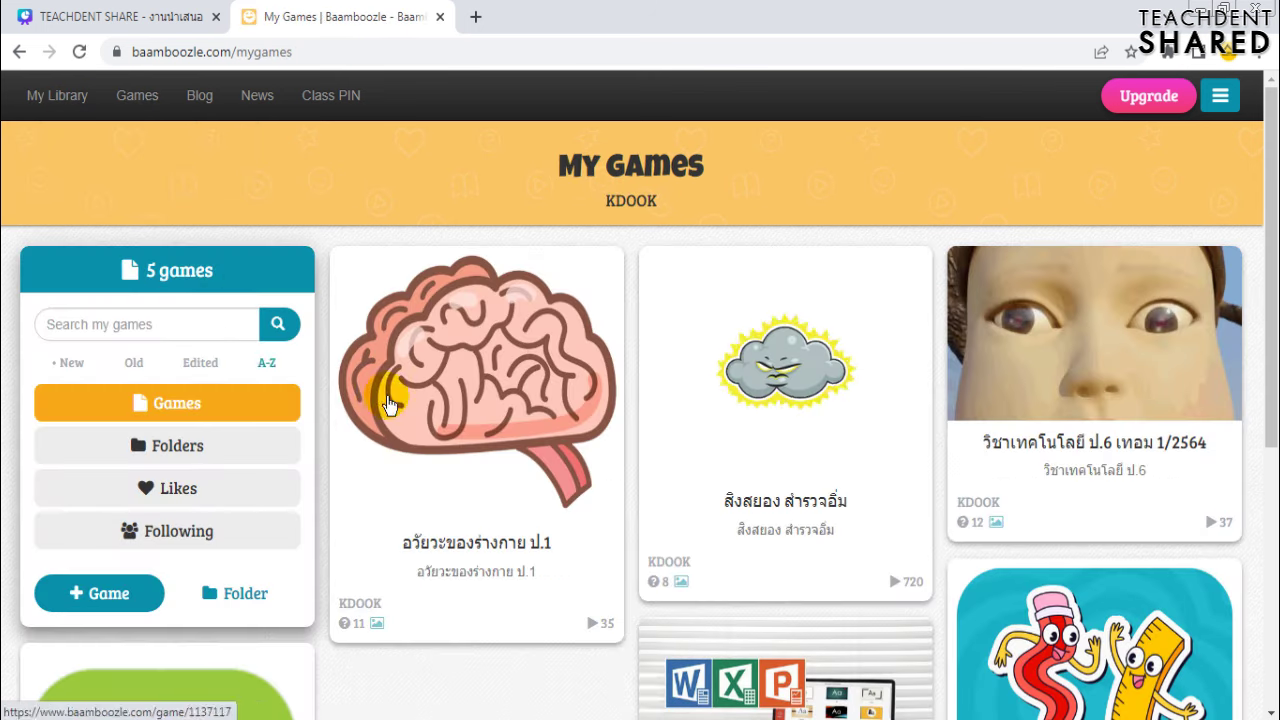
left_click(439, 405)
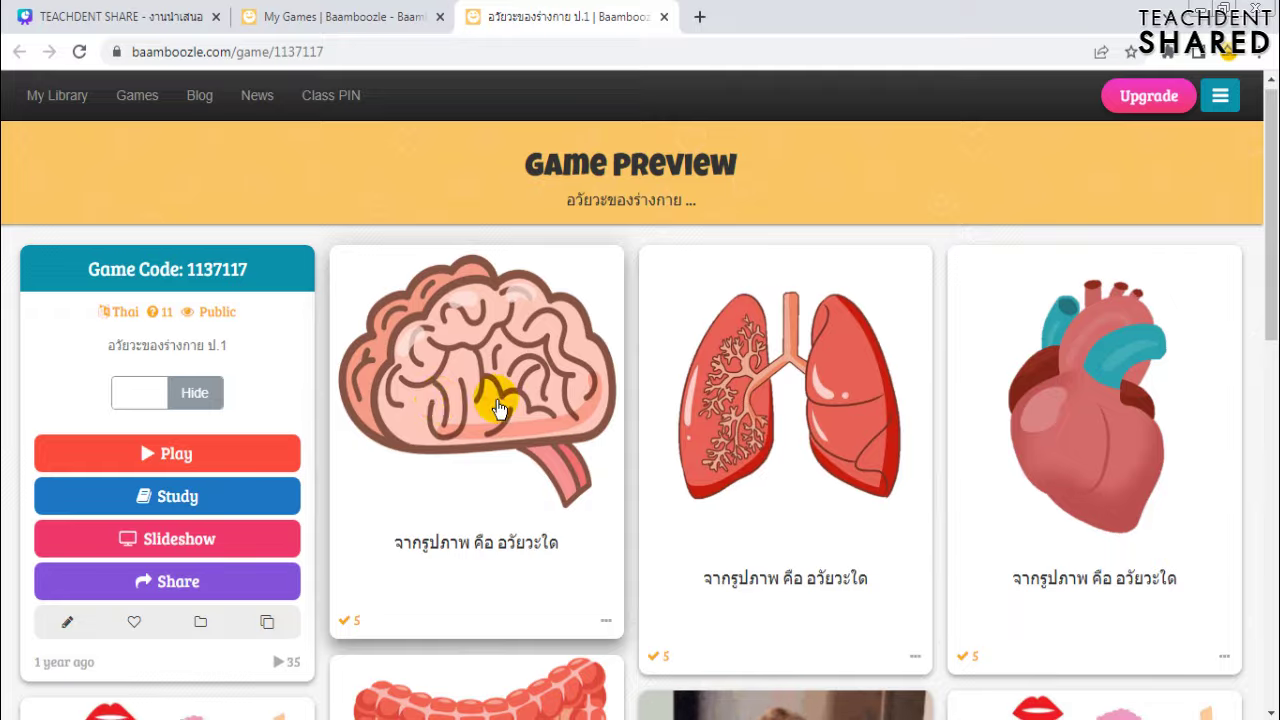
scroll(443, 395, "down", 5)
scroll(499, 408, "up", 5)
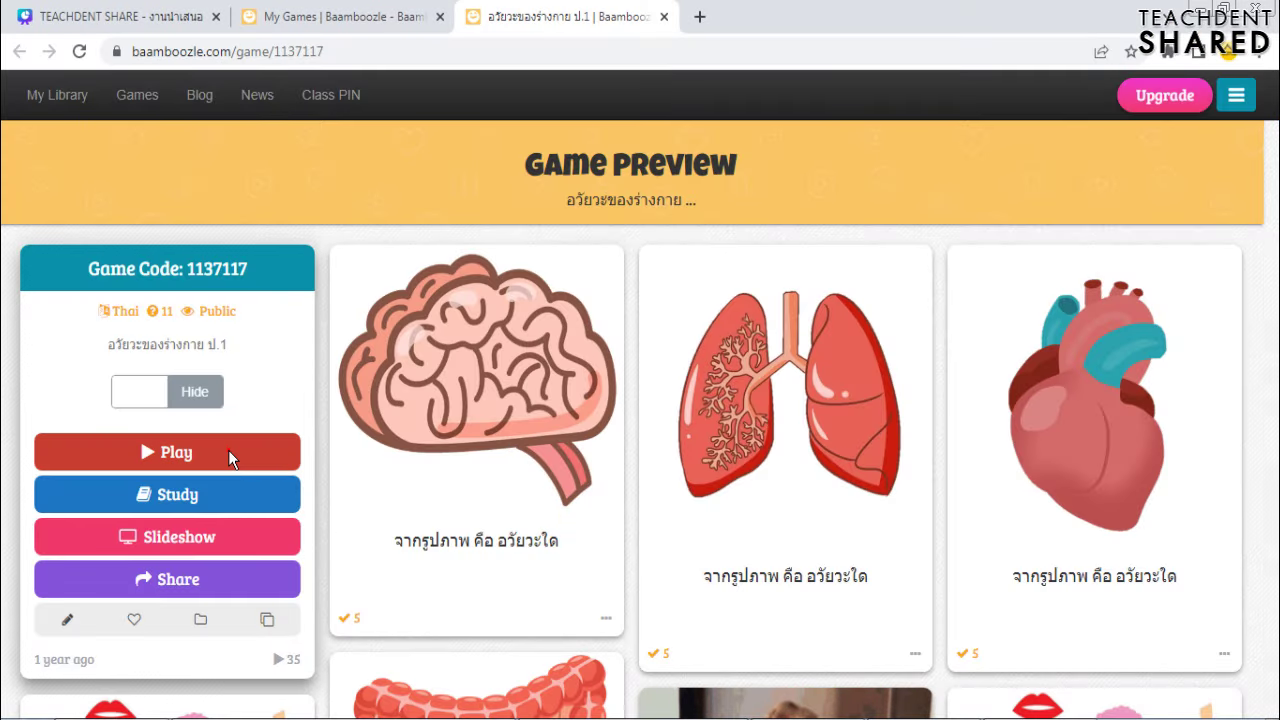
Open the play choices for the game and examine which game types are free and which need Baamboozle+
left_click(229, 452)
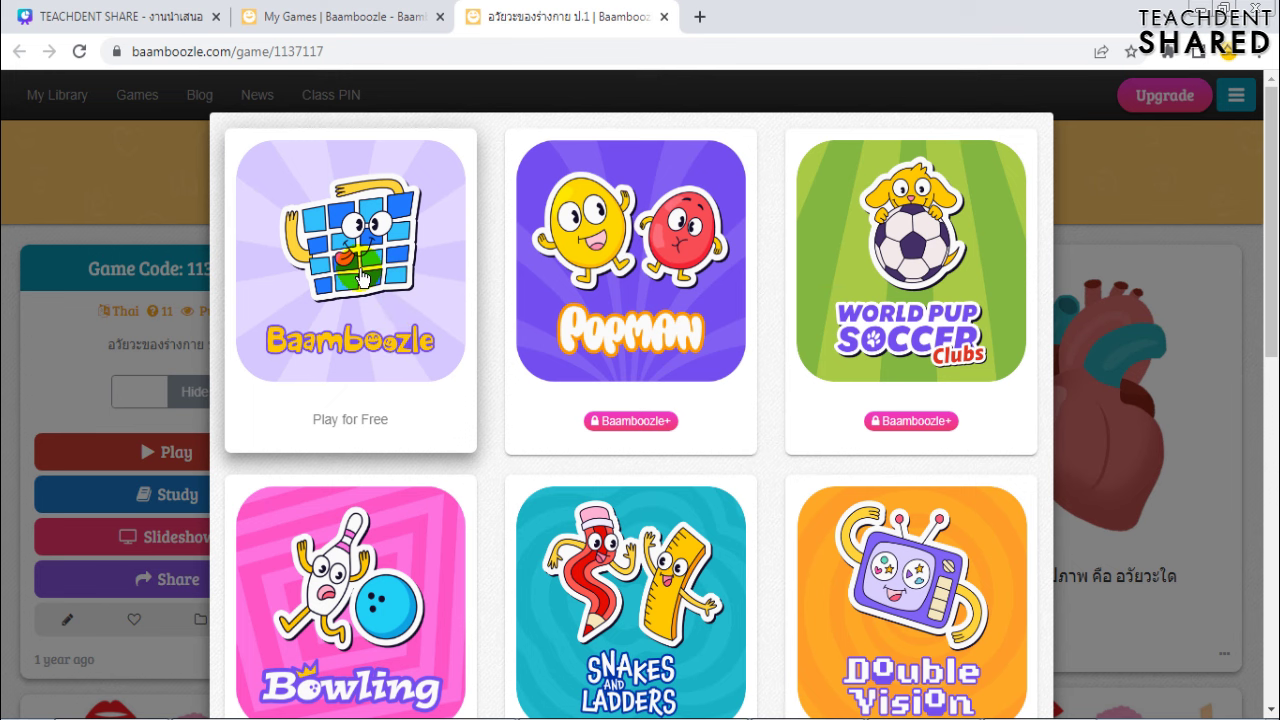
scroll(362, 279, "down", 8)
scroll(692, 516, "up", 3)
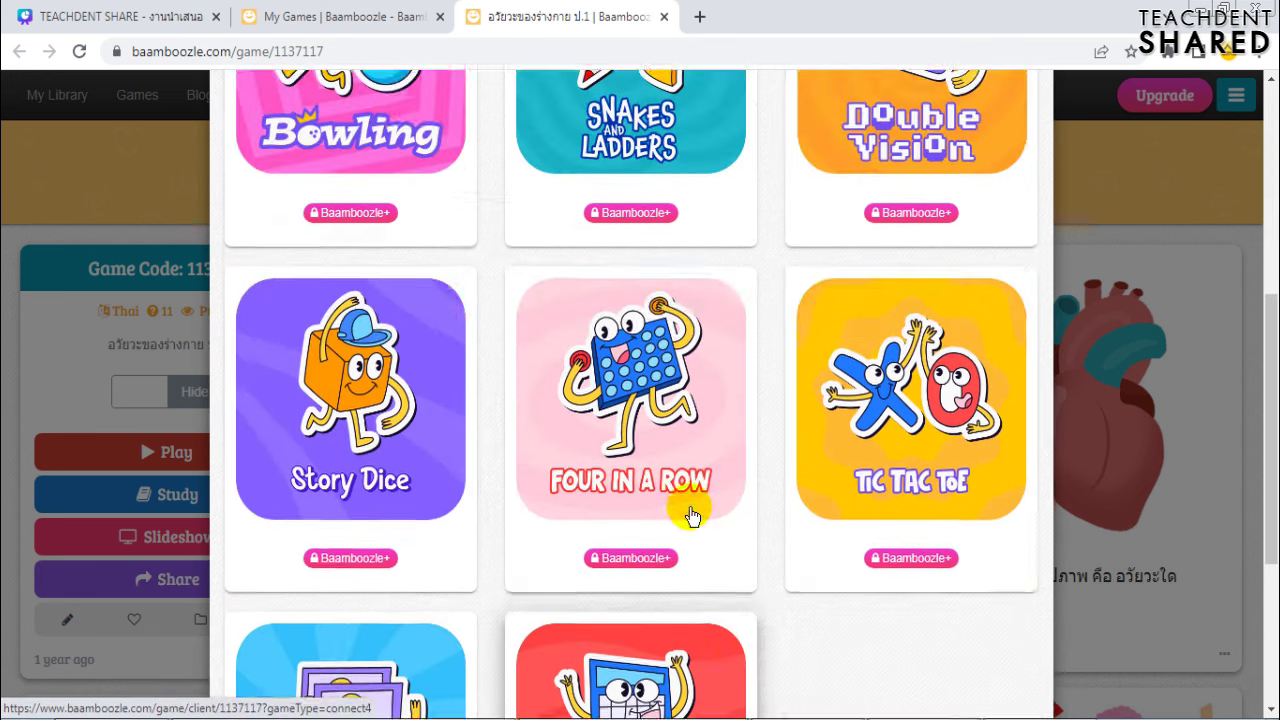
scroll(692, 516, "up", 5)
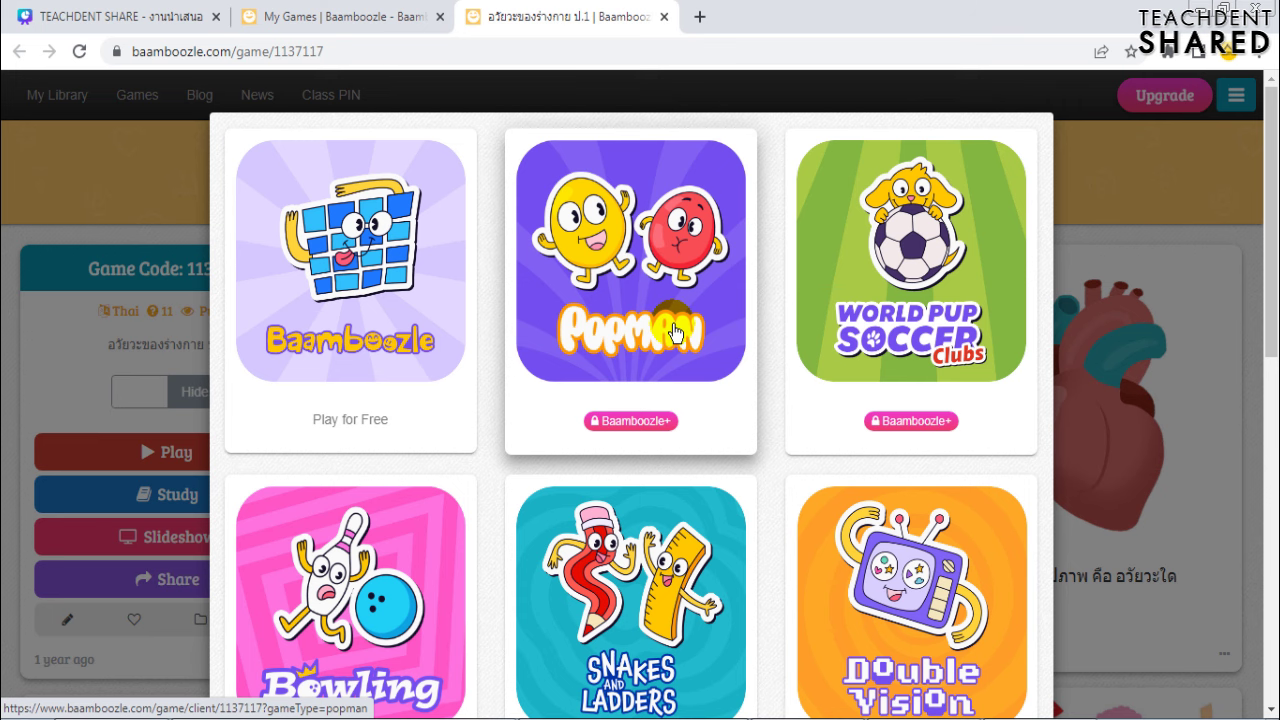
scroll(897, 312, "down", 3)
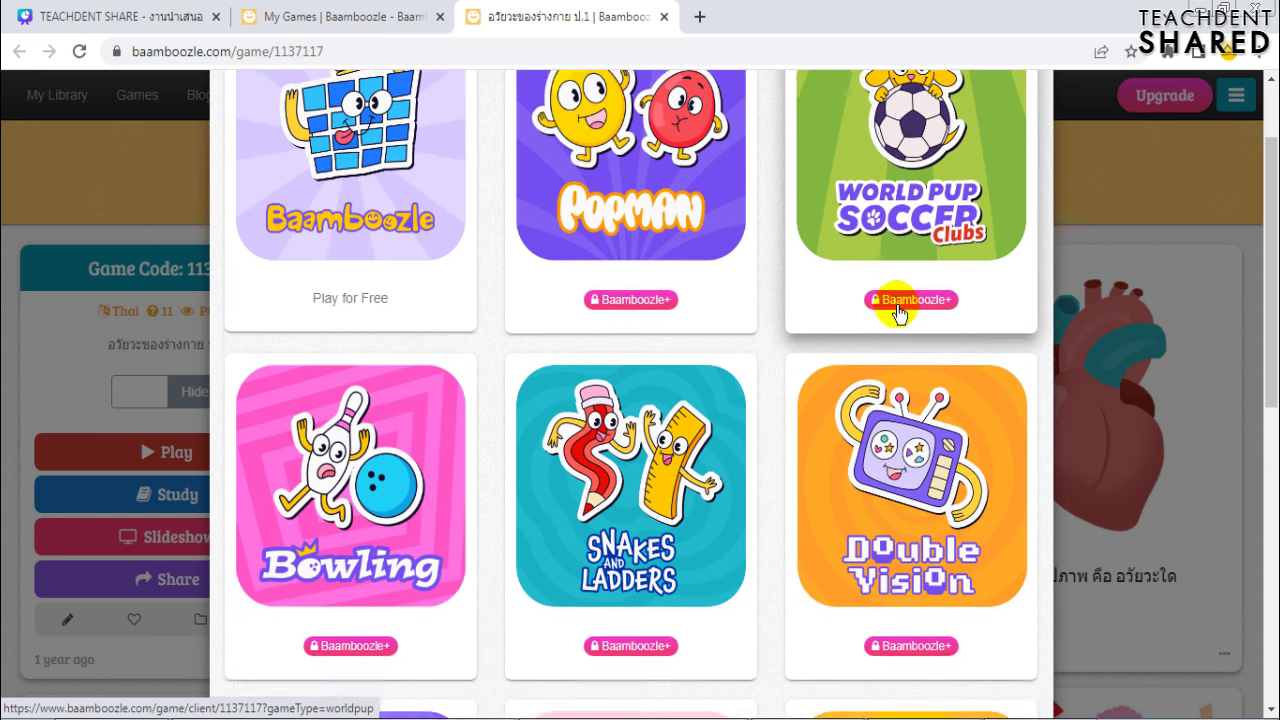
scroll(897, 312, "down", 3)
scroll(373, 233, "down", 3)
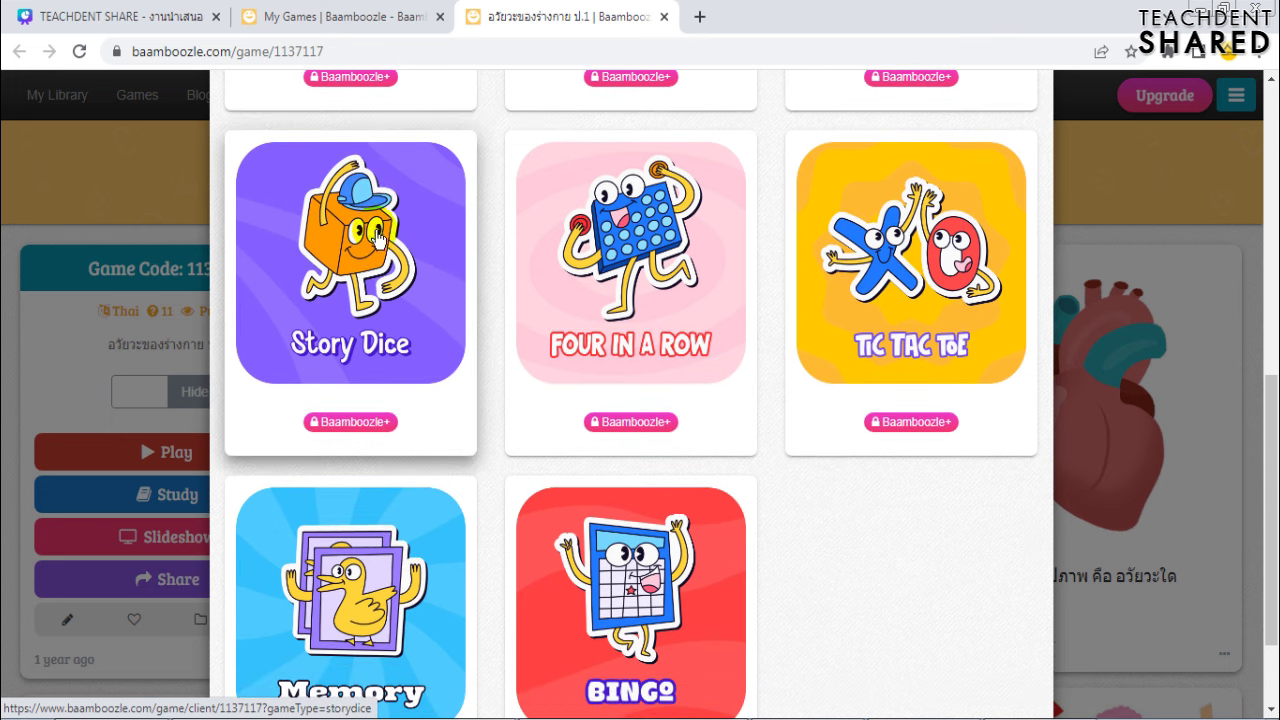
scroll(420, 270, "down", 2)
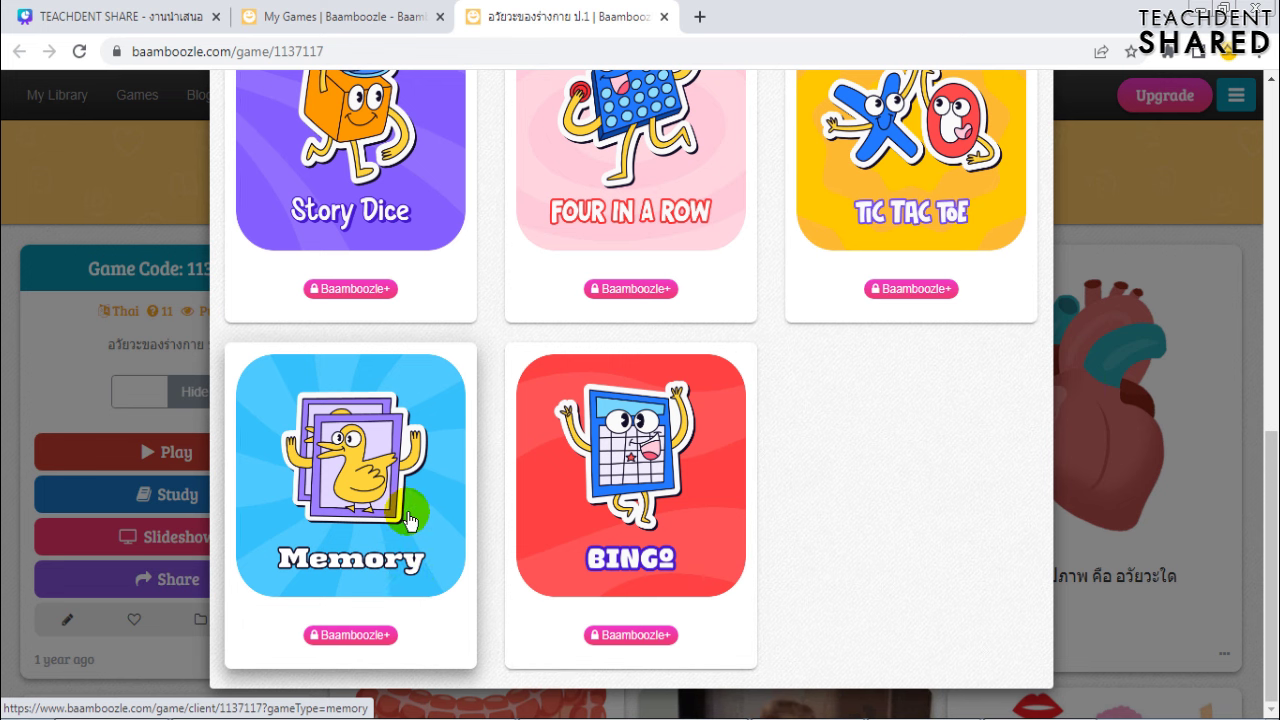
scroll(634, 514, "up", 2)
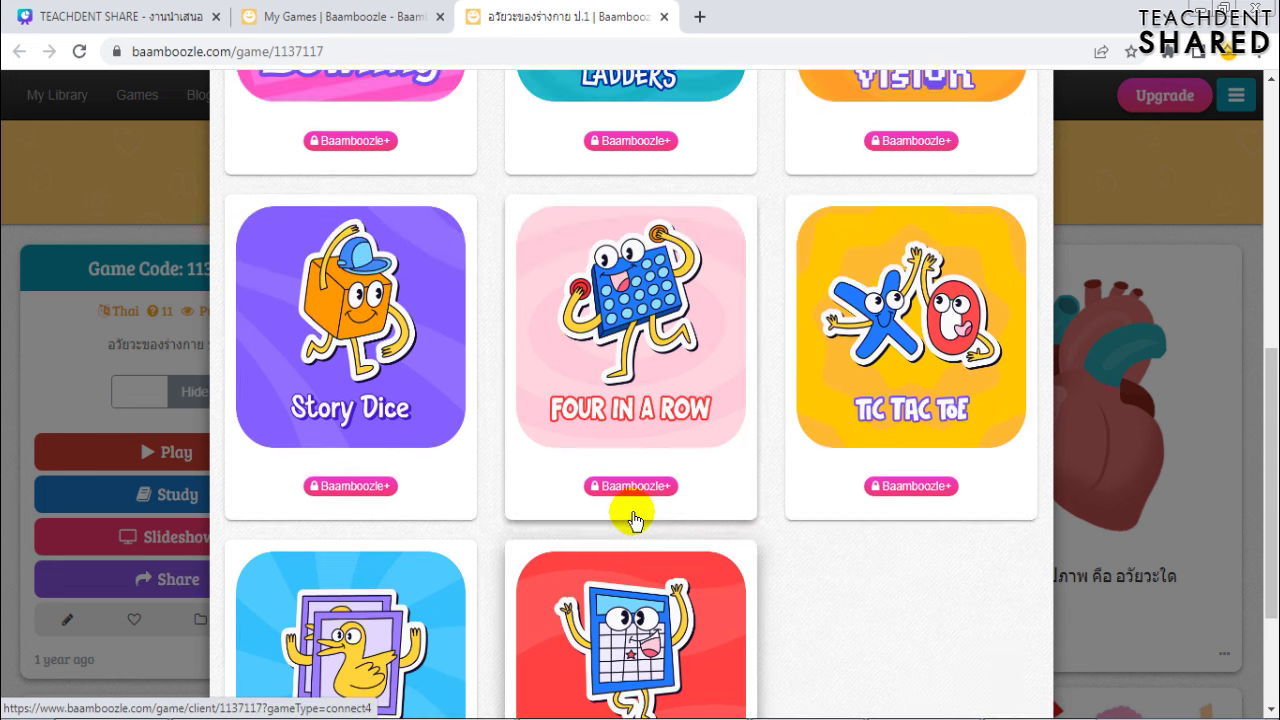
scroll(638, 516, "up", 2)
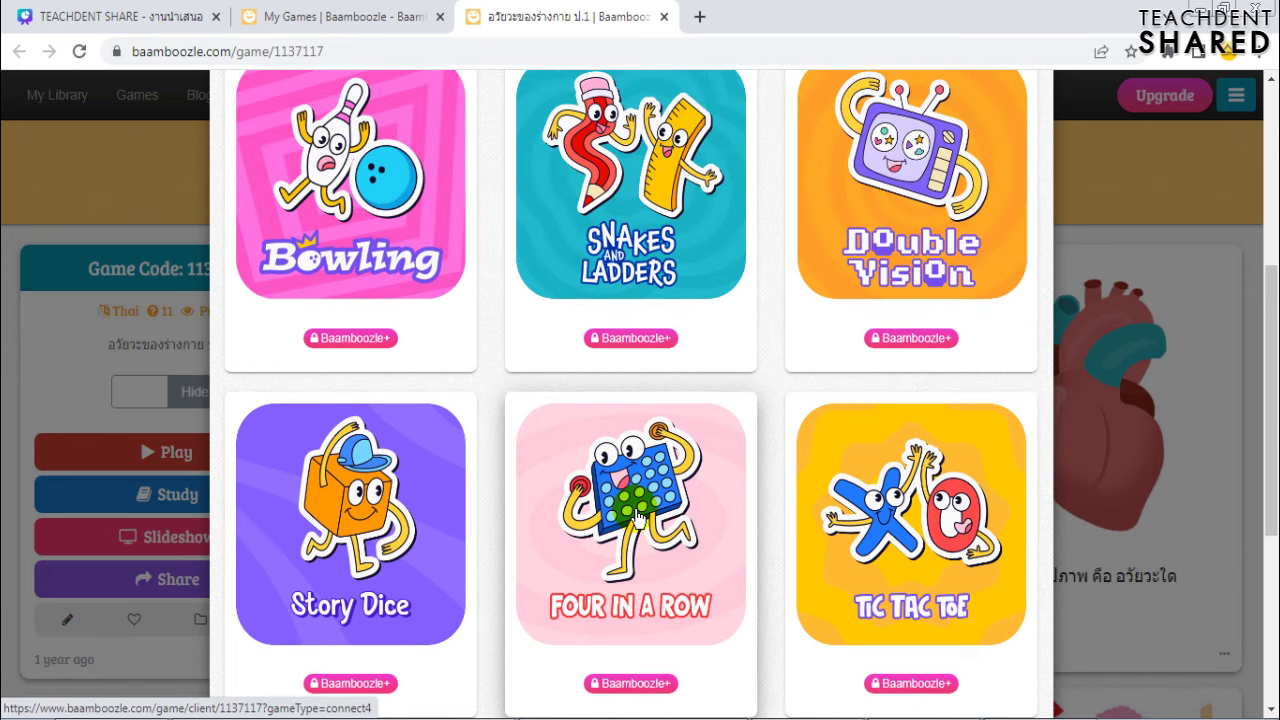
scroll(638, 516, "up", 3)
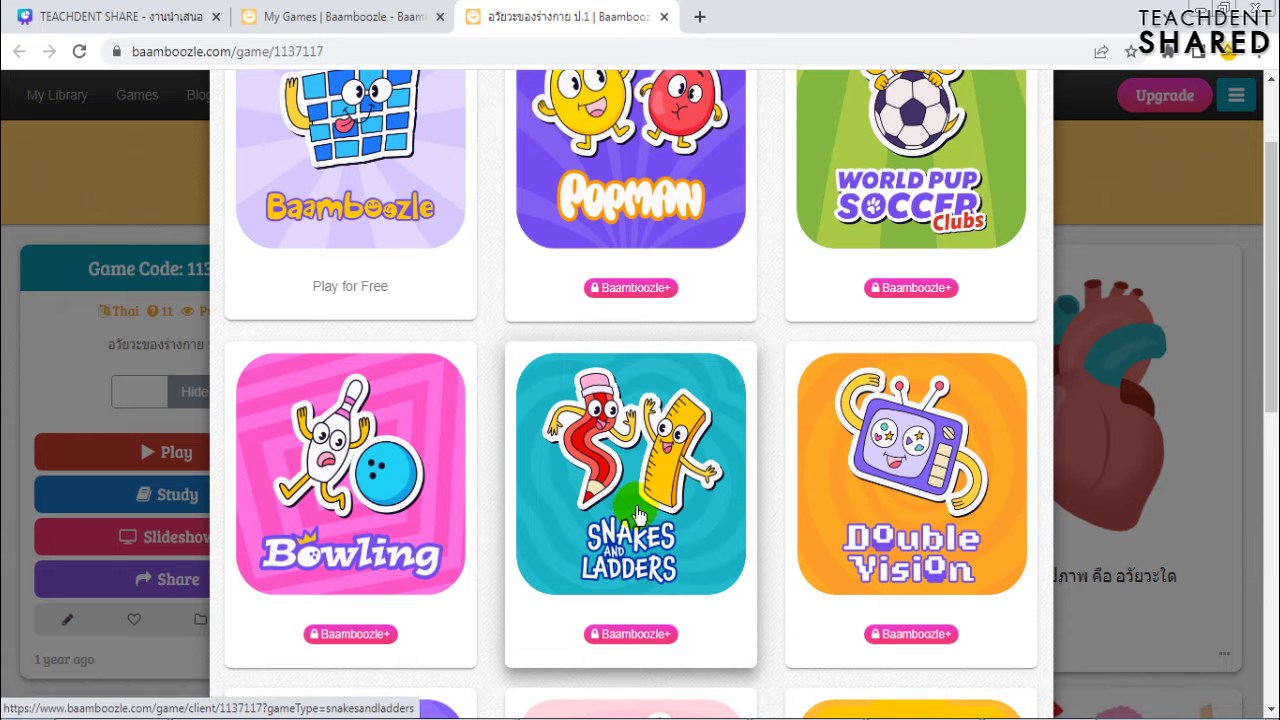
scroll(638, 514, "up", 2)
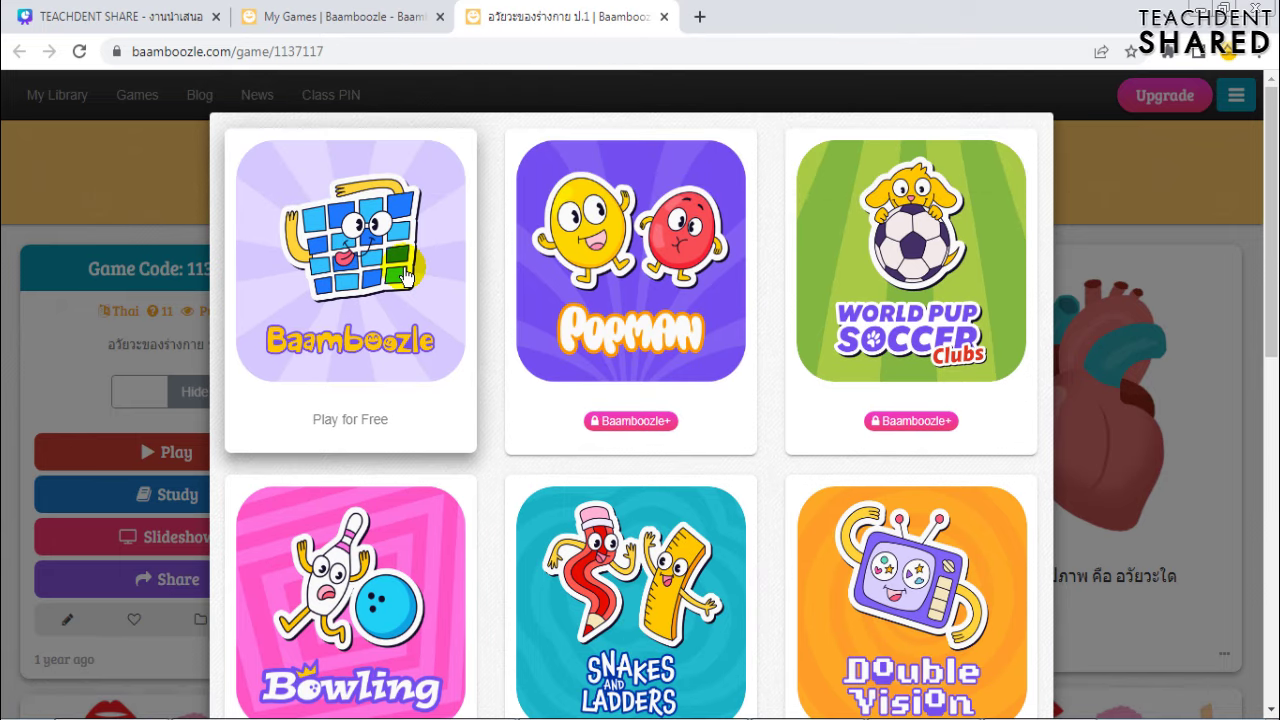
Start the free Baamboozle game in Classic mode, reveal the answer to question 3, and mark it correct for Team 1
left_click(404, 278)
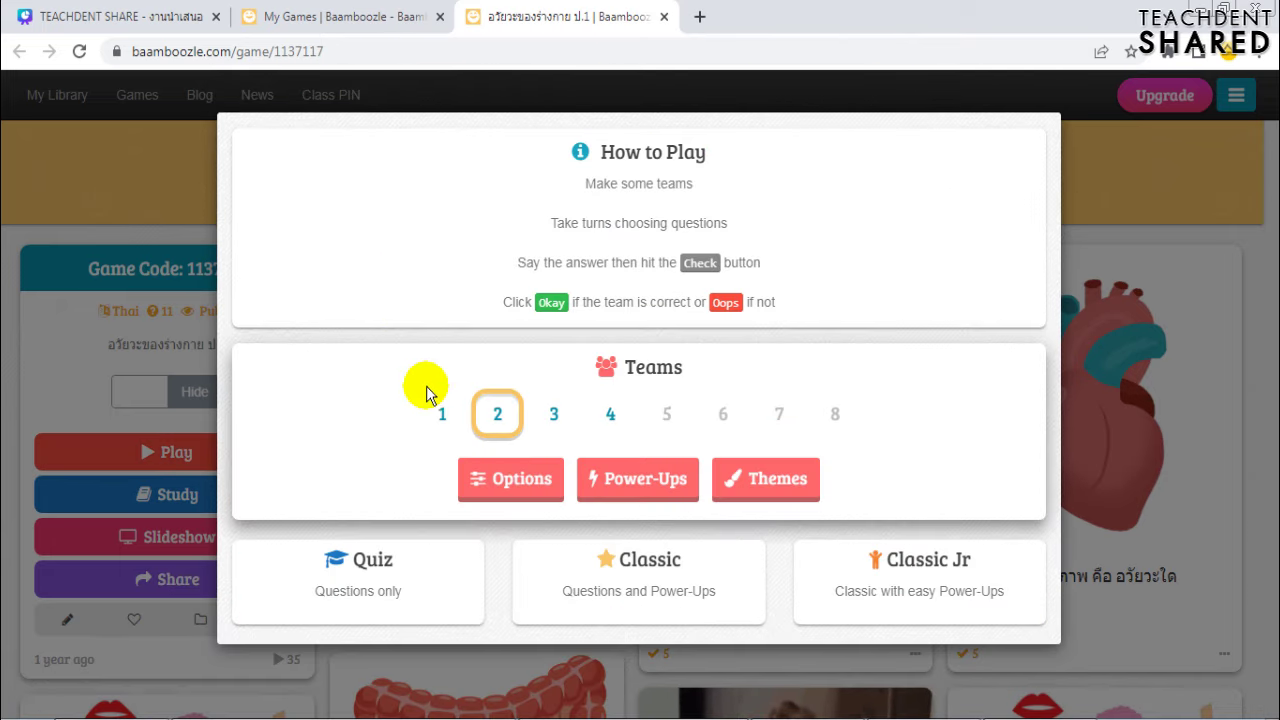
left_click(640, 608)
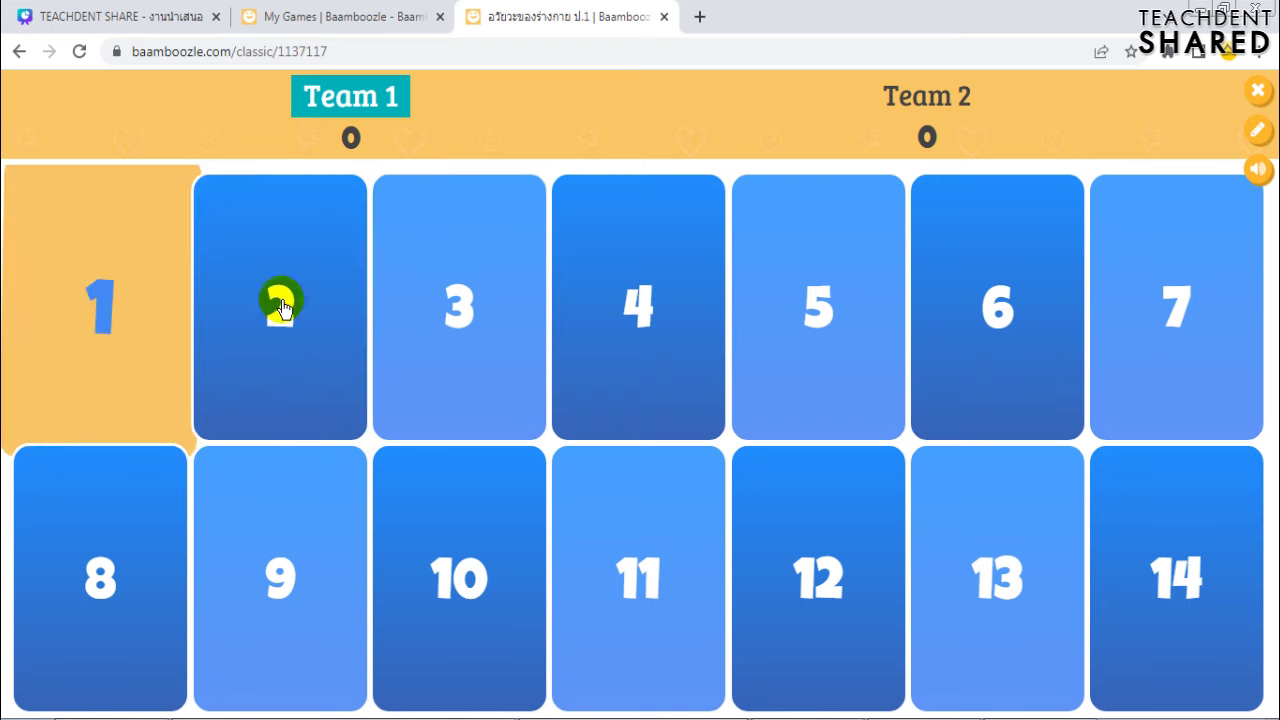
left_click(487, 305)
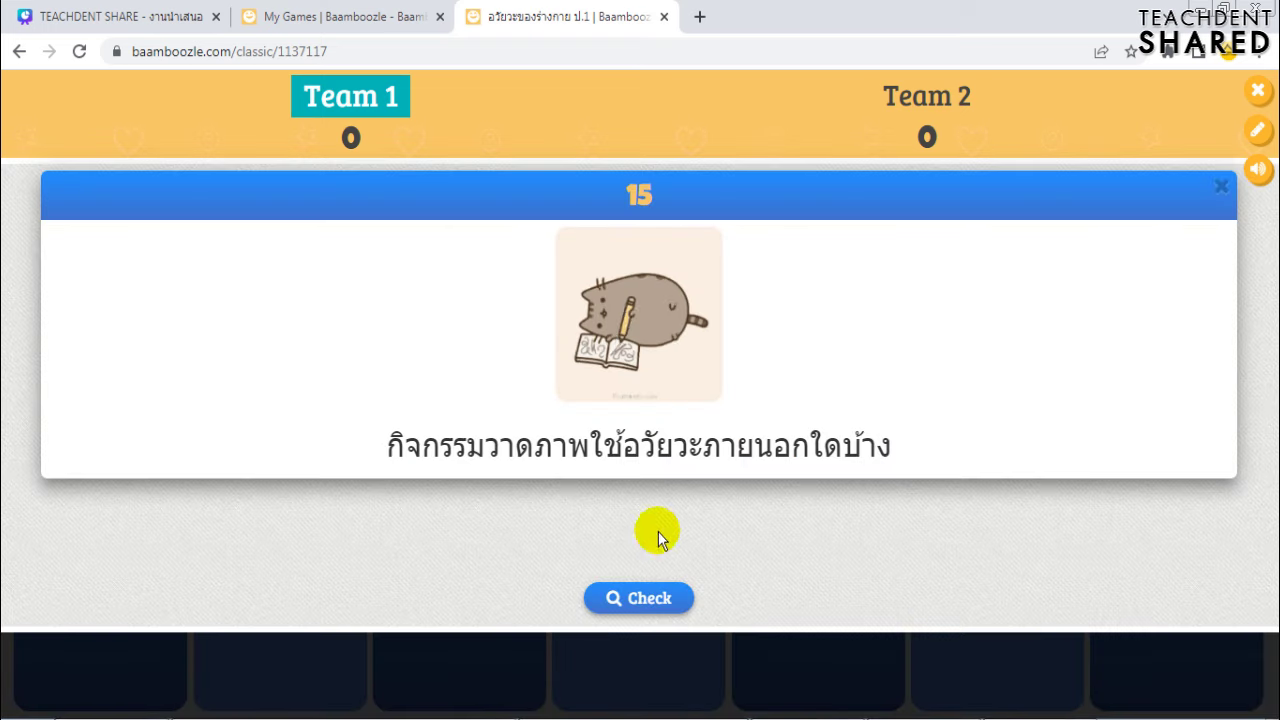
left_click(652, 600)
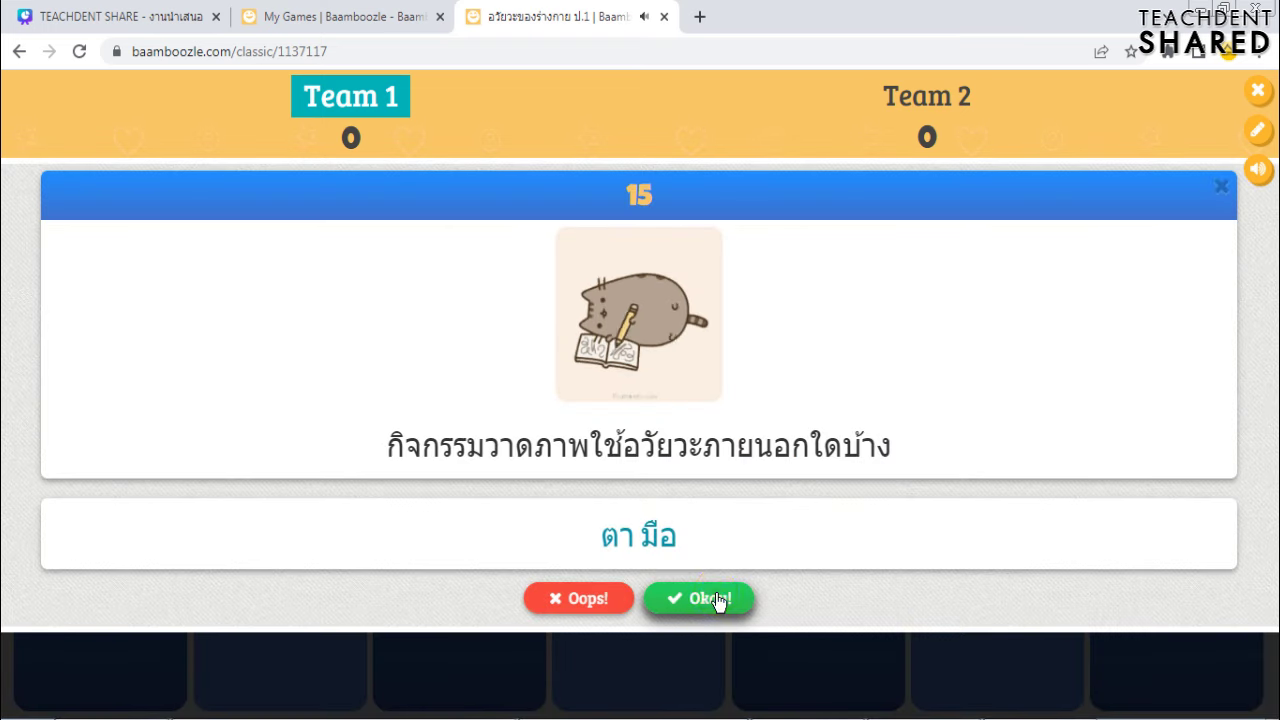
left_click(719, 596)
Play question 10 for Team 2 and question 5 for Team 1, revealing each answer and marking it correct
left_click(506, 571)
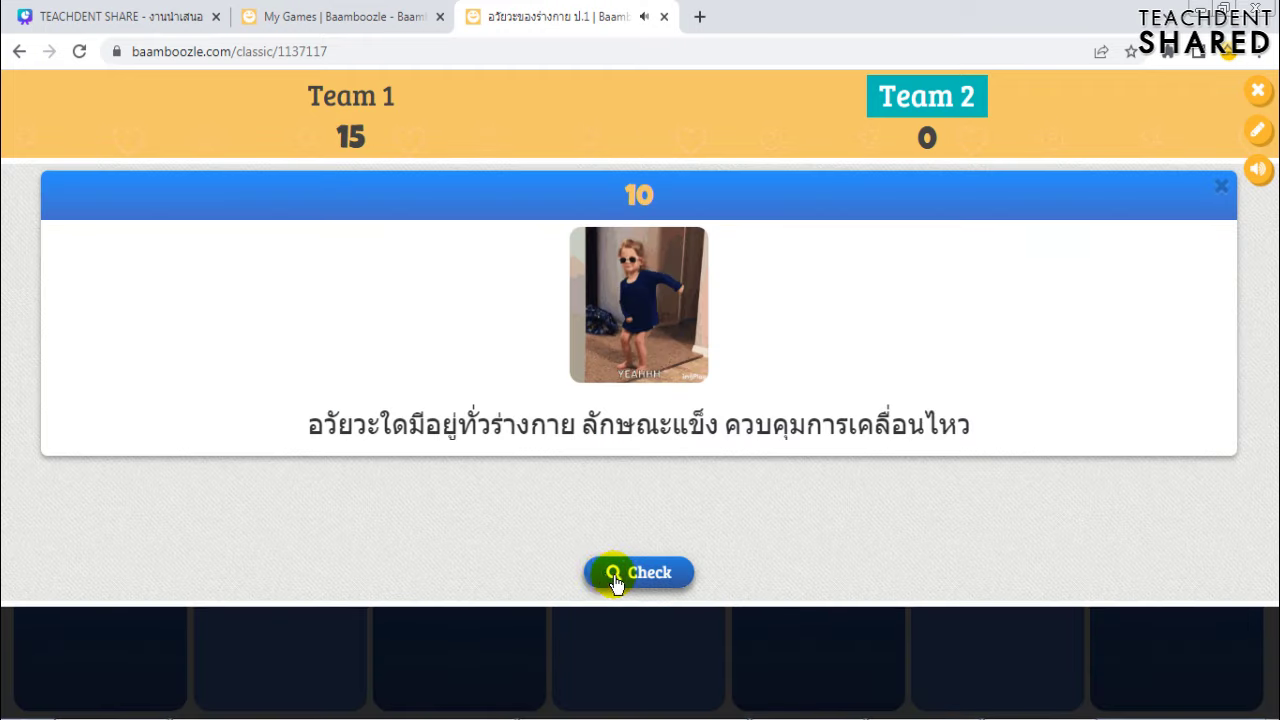
left_click(645, 567)
left_click(715, 565)
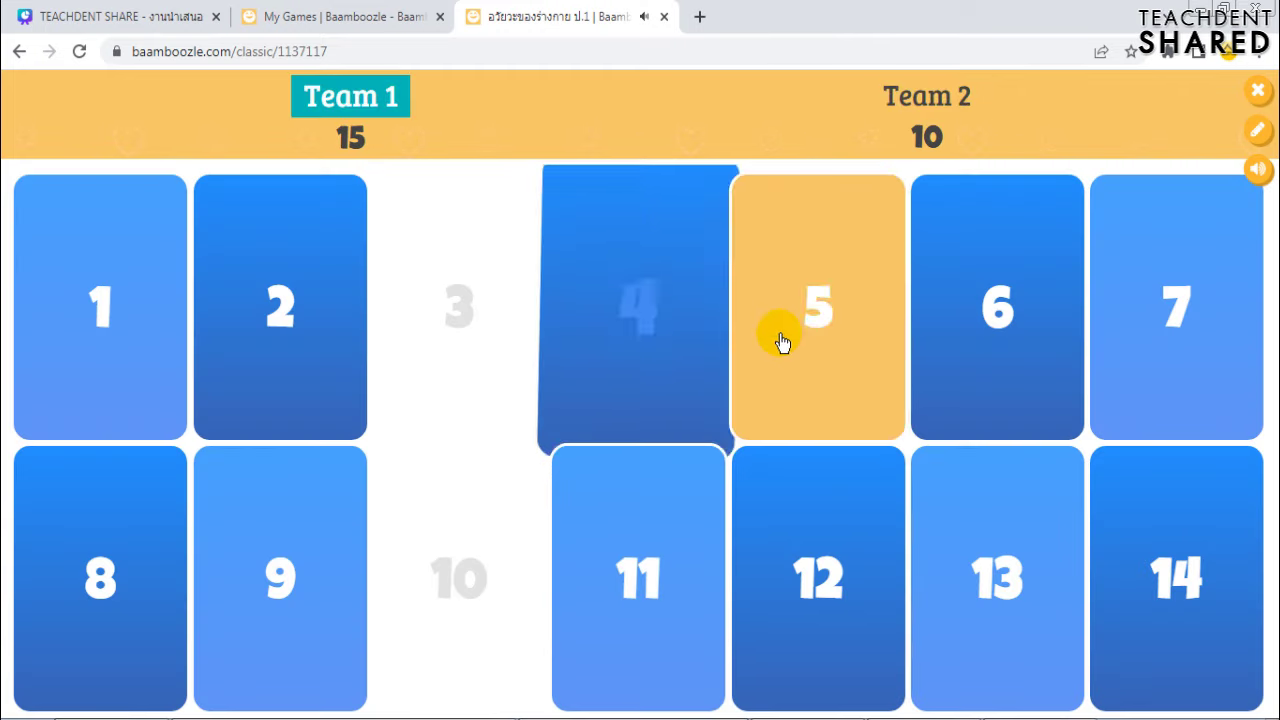
left_click(822, 340)
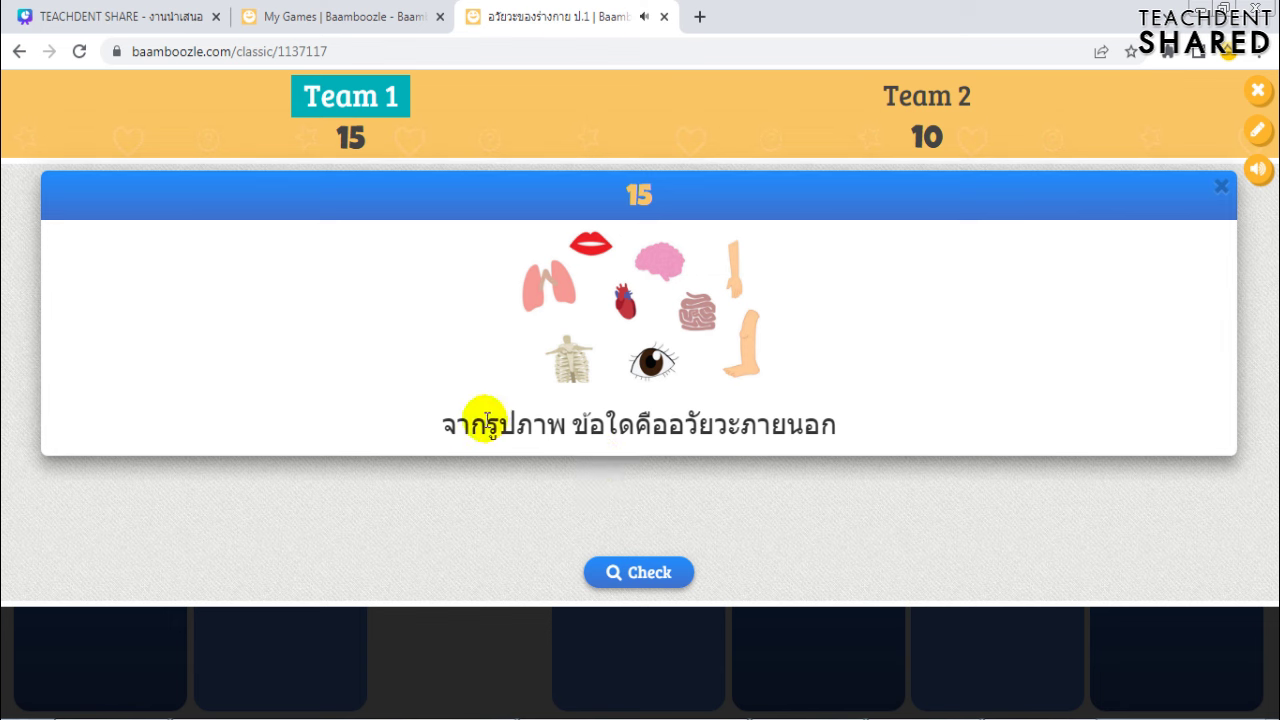
left_click(636, 569)
left_click(701, 570)
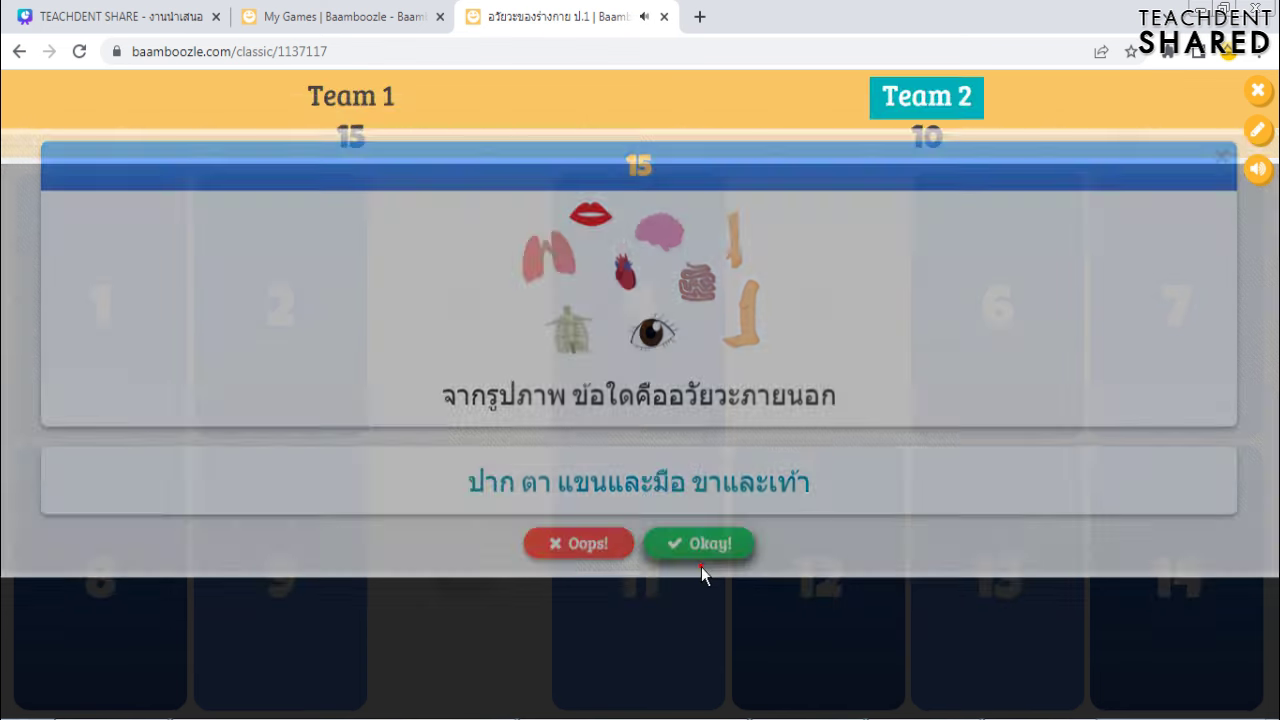
Open question 1 for Team 2, close it without answering, and open question 2 instead
left_click(120, 354)
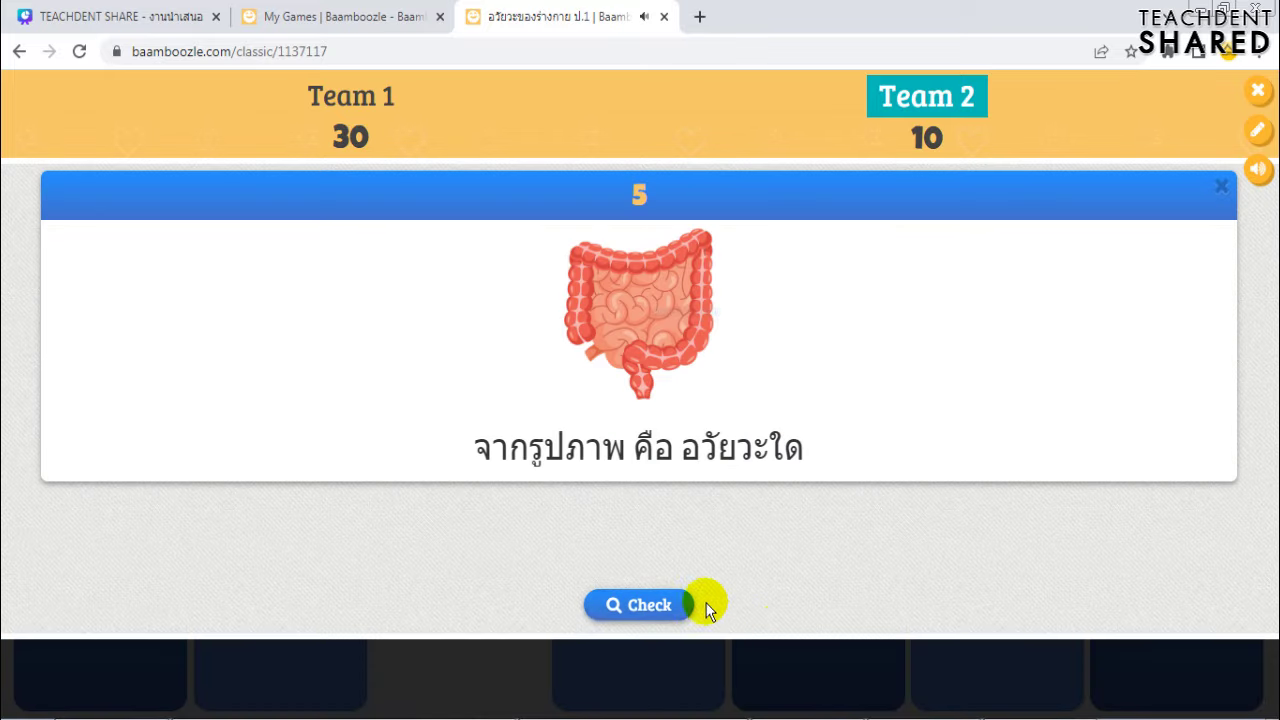
left_click(1221, 186)
left_click(320, 282)
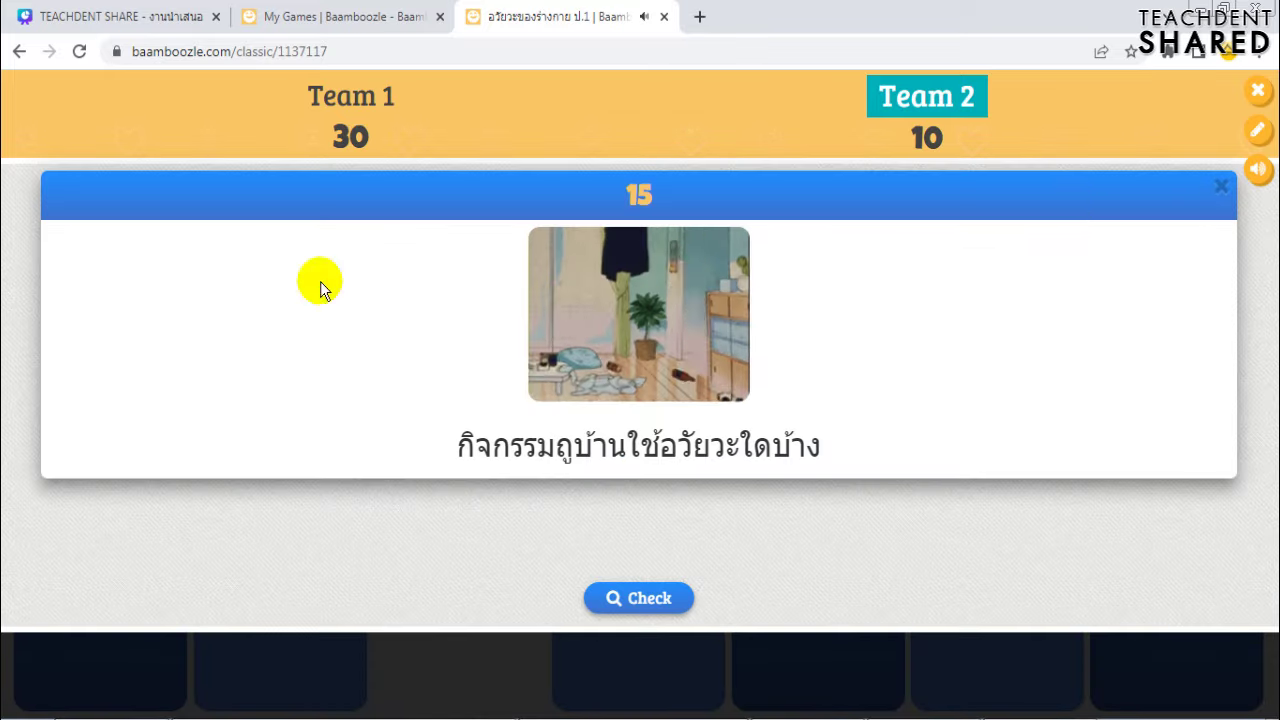